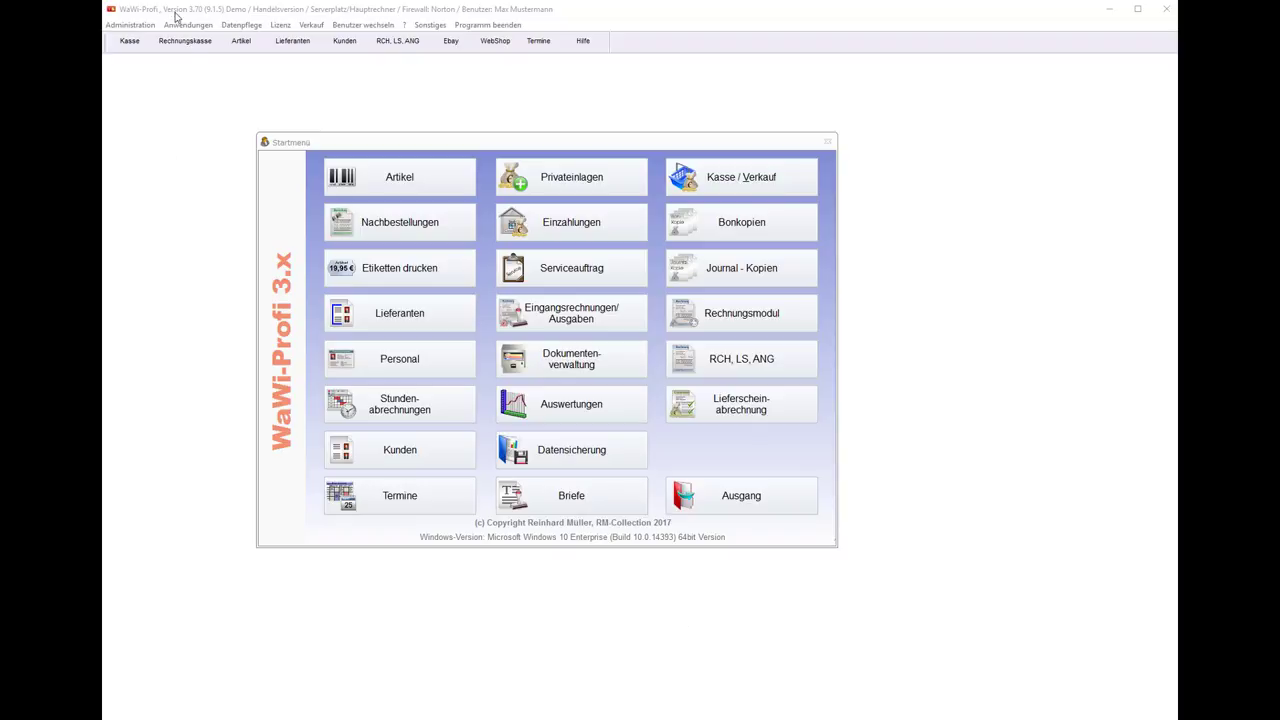
Open the accounting accounts list (Konten) to view the existing accounts and balances, and close it again.
{"action": "left_click", "coordinate": [188, 24]}
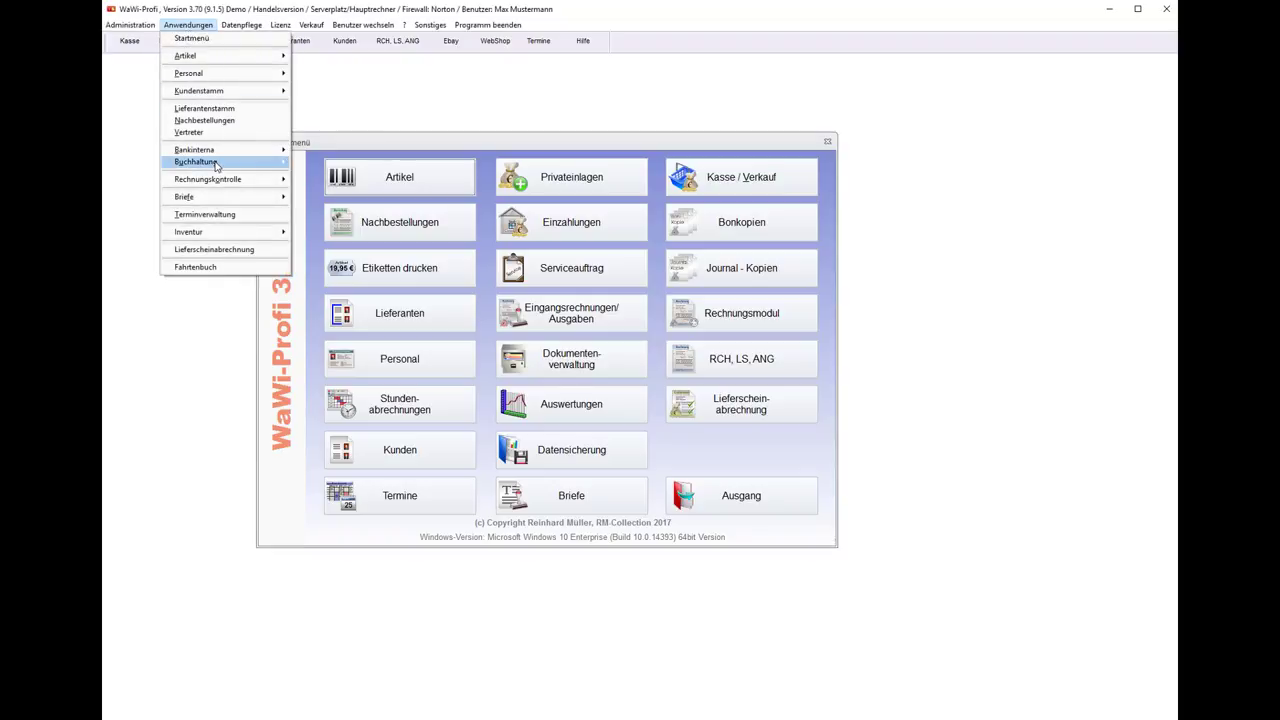
{"action": "mouse_move", "coordinate": [260, 162]}
{"action": "left_click", "coordinate": [308, 162]}
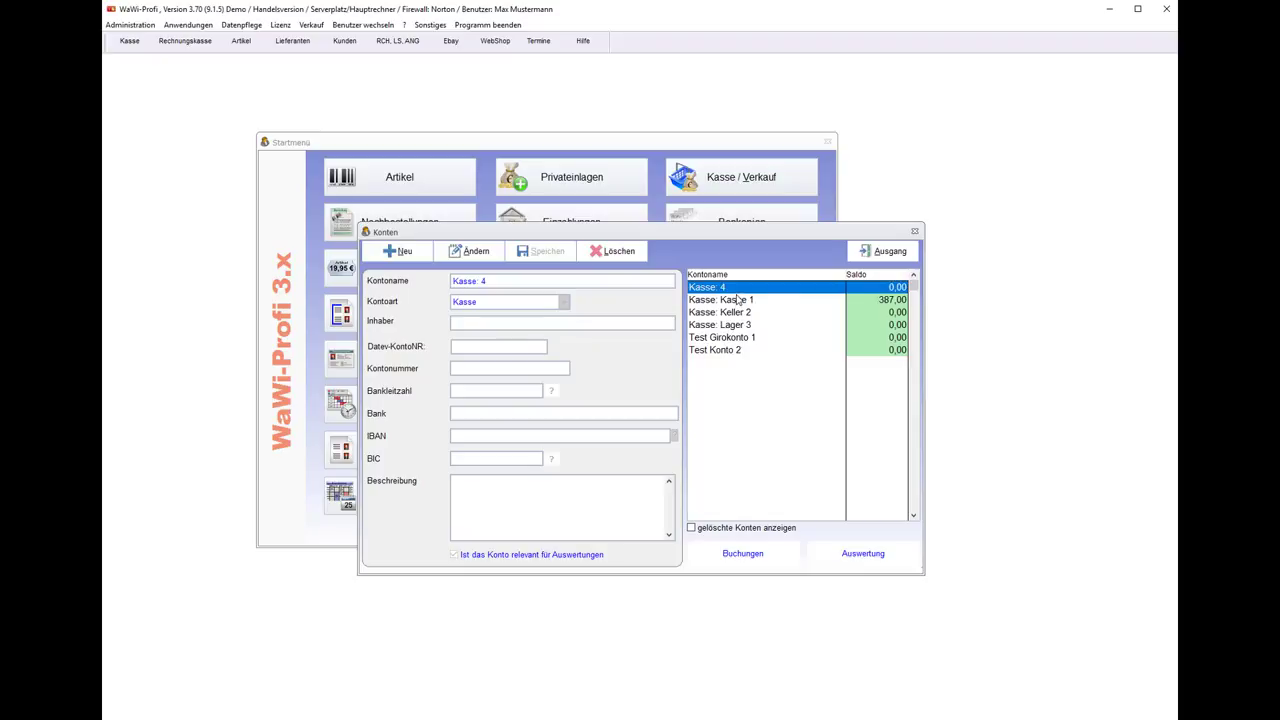
{"action": "left_click", "coordinate": [886, 254]}
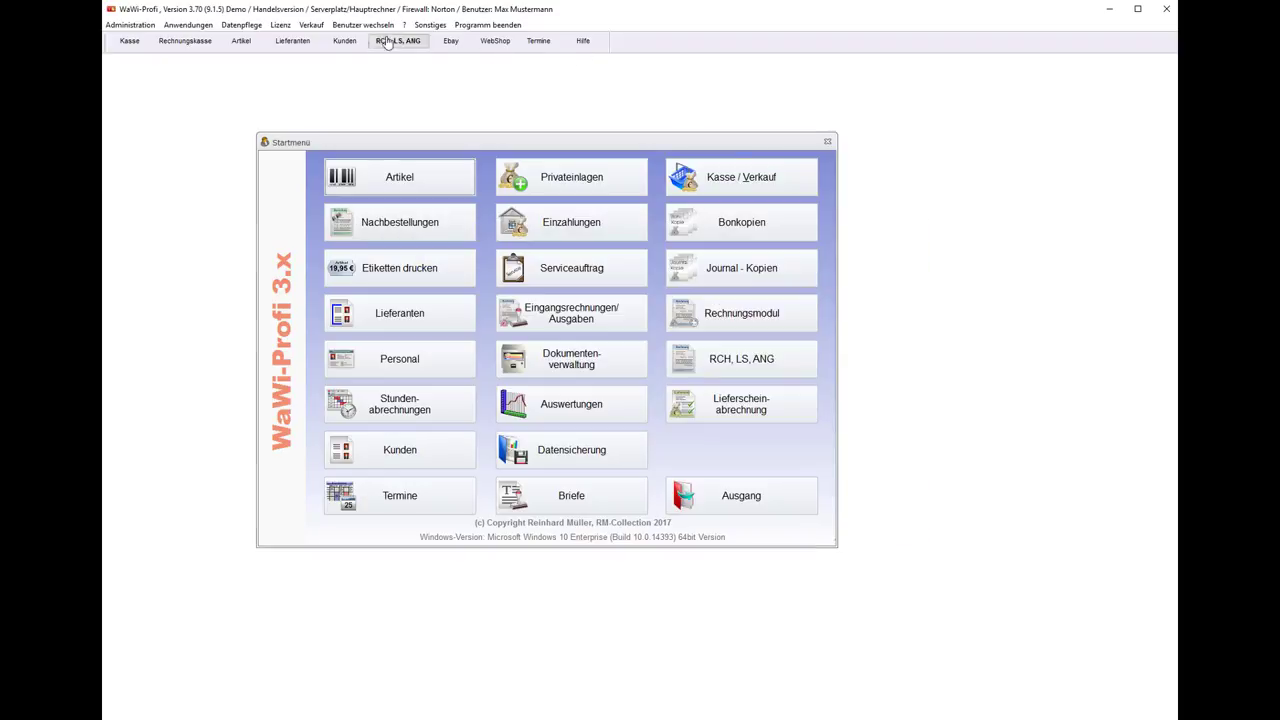
View the licence activation and version change options, leaving without applying anything.
{"action": "left_click", "coordinate": [281, 24]}
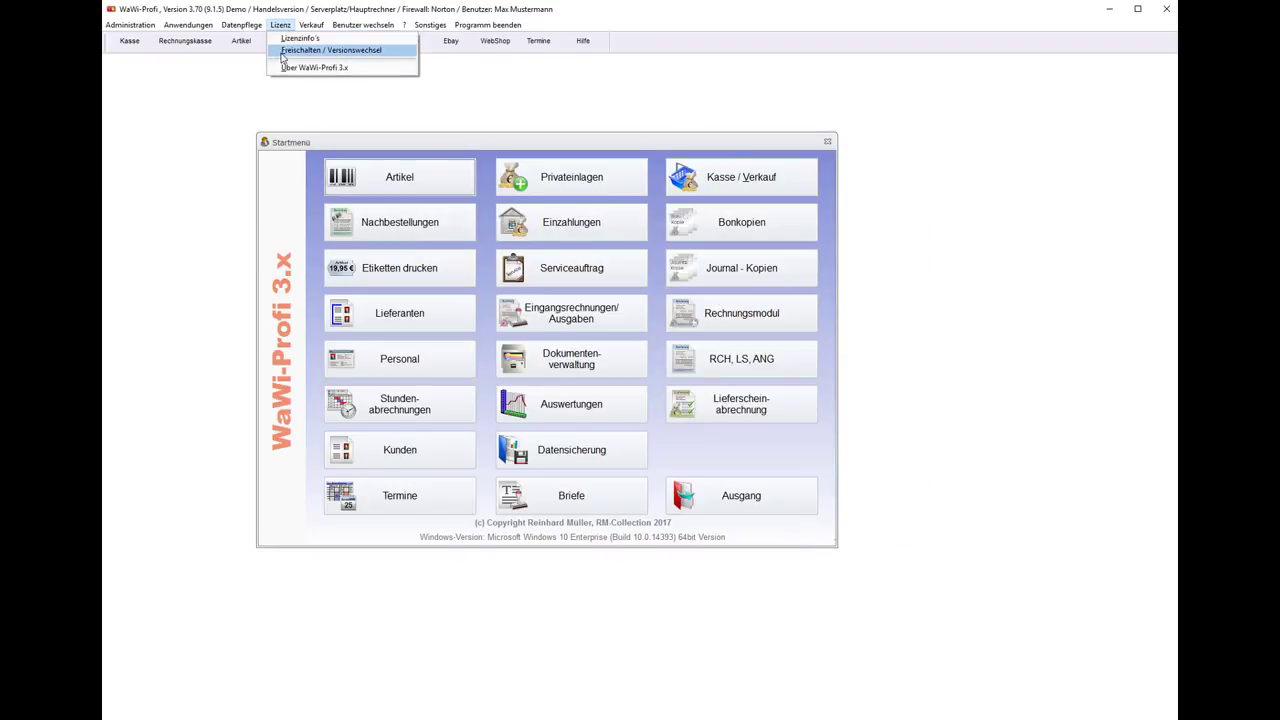
{"action": "left_click", "coordinate": [285, 52]}
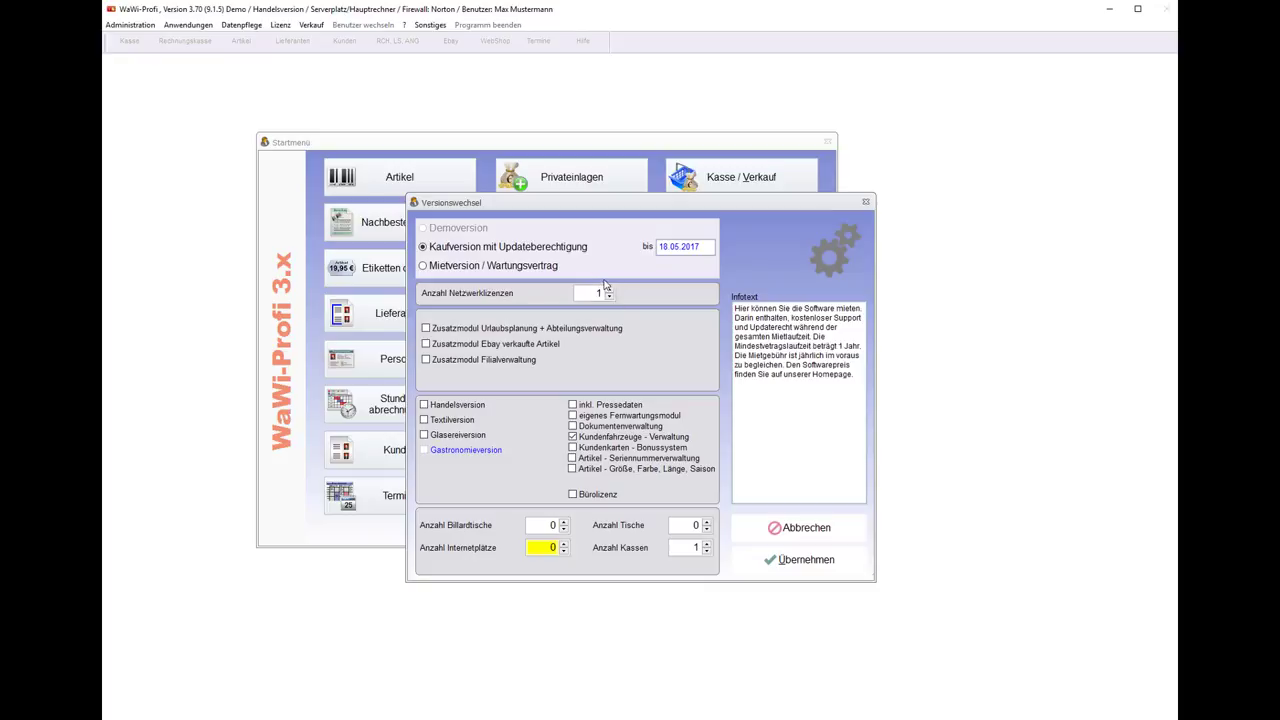
{"action": "left_click", "coordinate": [762, 524]}
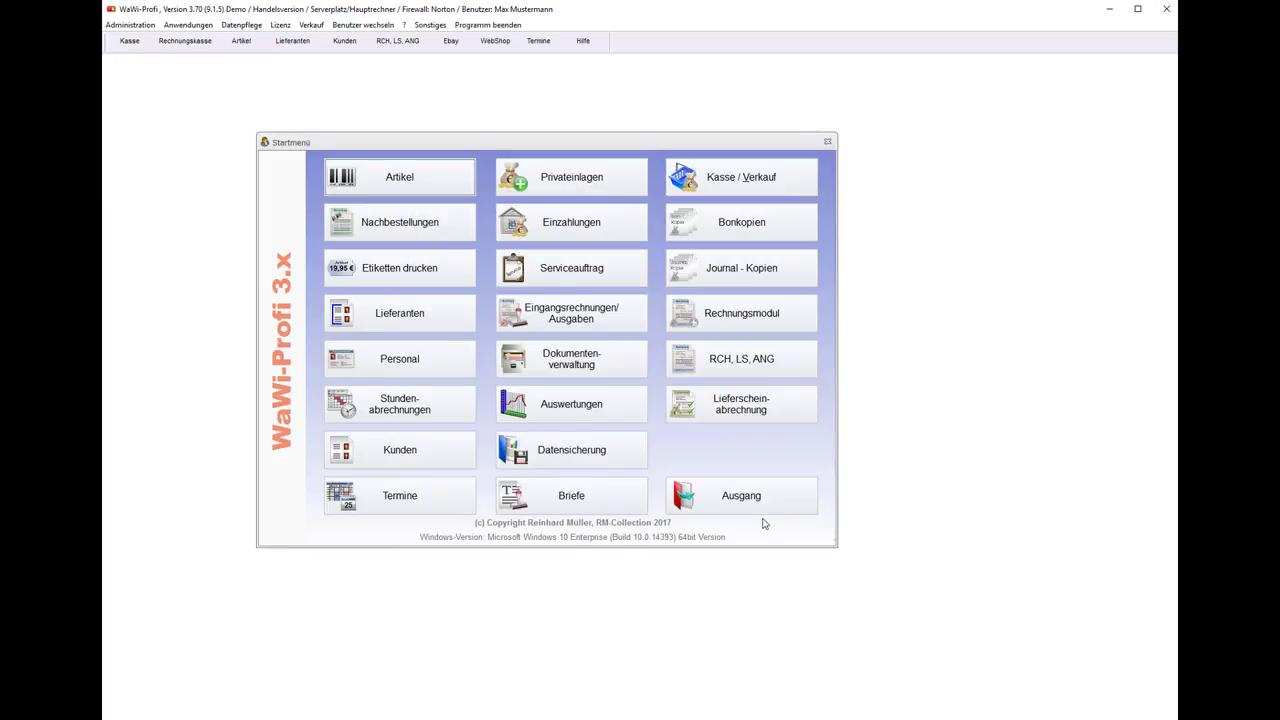
Open the accounting bookings (Buchungen) and enlarge the Konten und Buchungen window.
{"action": "left_click", "coordinate": [185, 27]}
{"action": "mouse_move", "coordinate": [229, 161]}
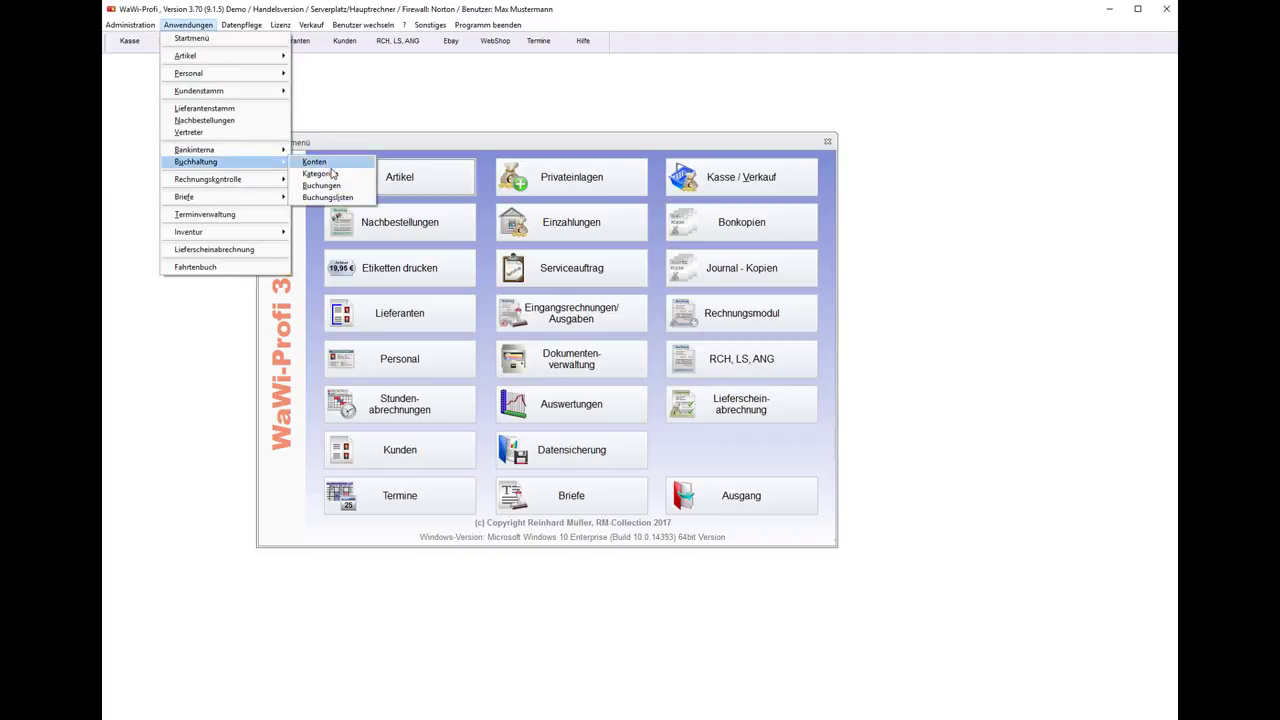
{"action": "left_click", "coordinate": [321, 185]}
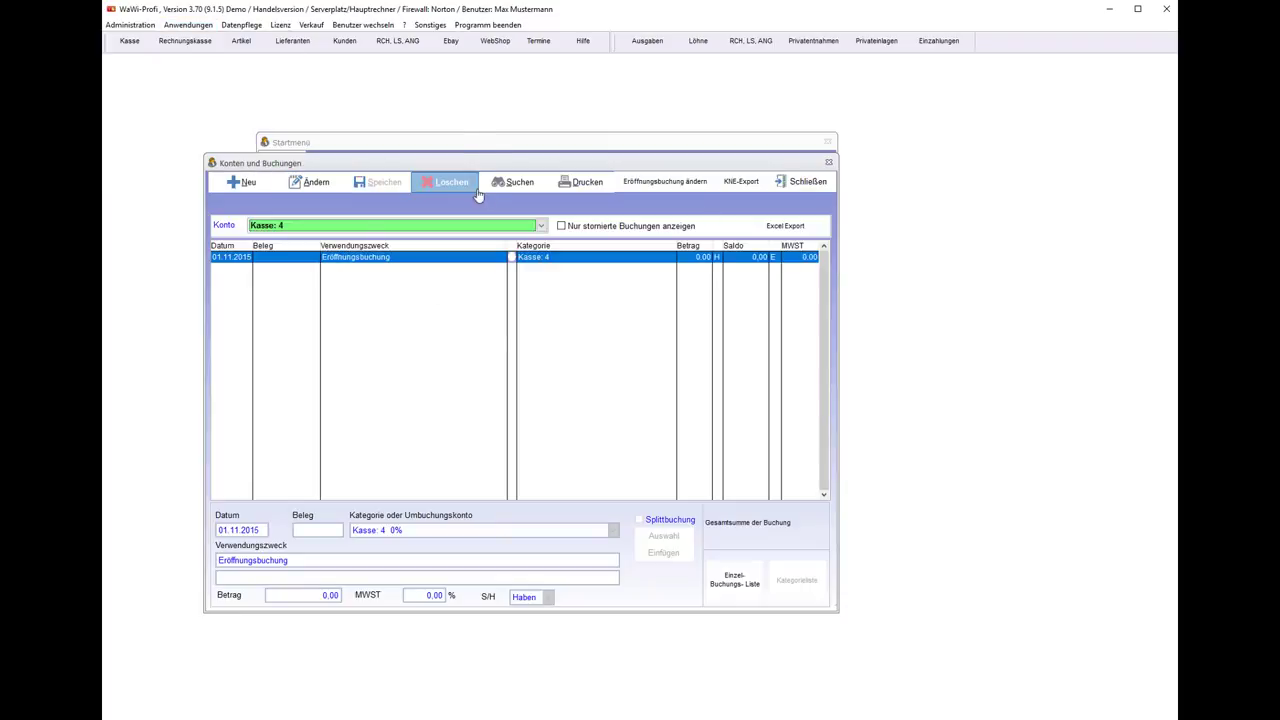
{"action": "left_click_drag", "start_coordinate": [837, 156], "coordinate": [926, 96]}
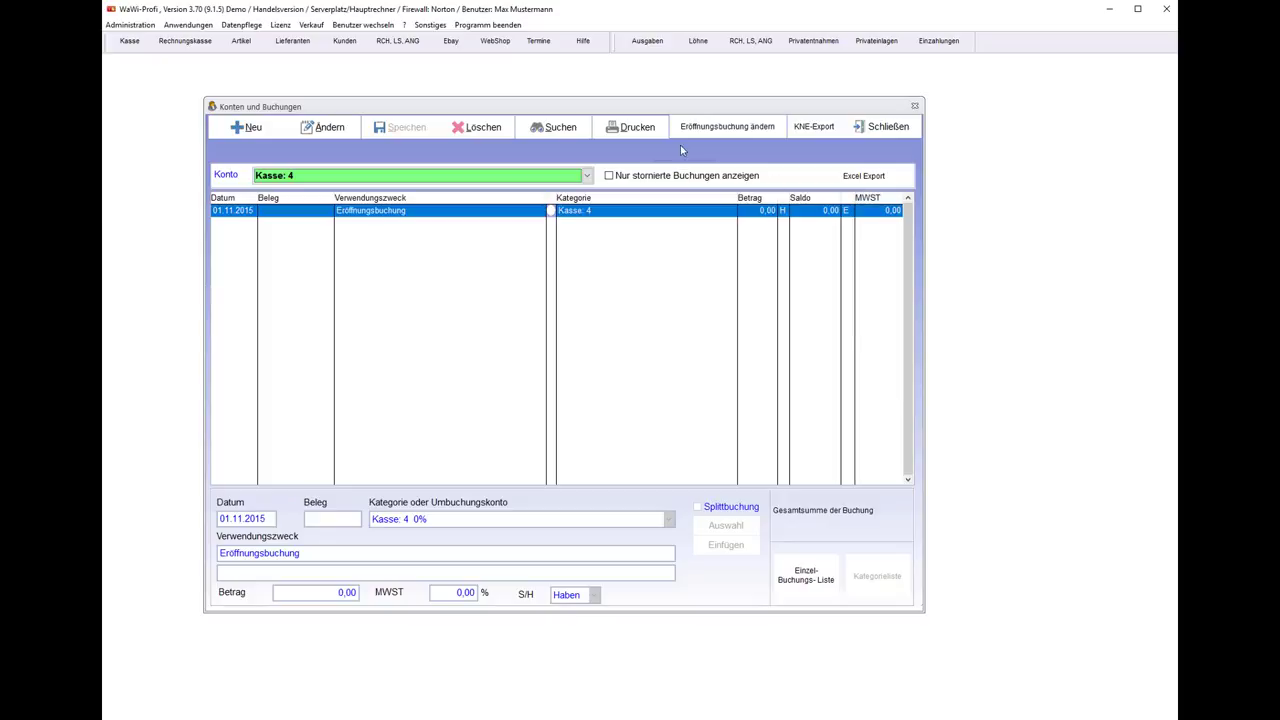
Show the bookings of the account Test Girokonto 1 and look over the list of available accounts.
{"action": "left_click", "coordinate": [345, 175]}
{"action": "left_click", "coordinate": [322, 245]}
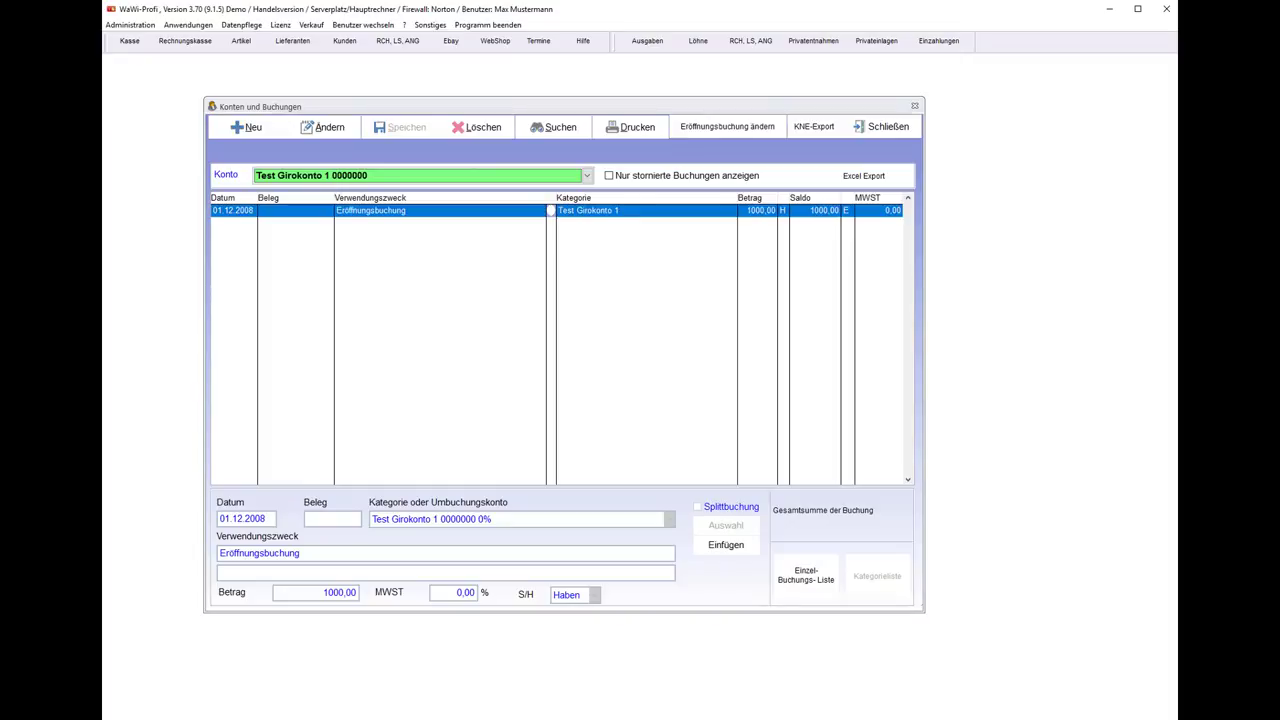
{"action": "left_click", "coordinate": [341, 177]}
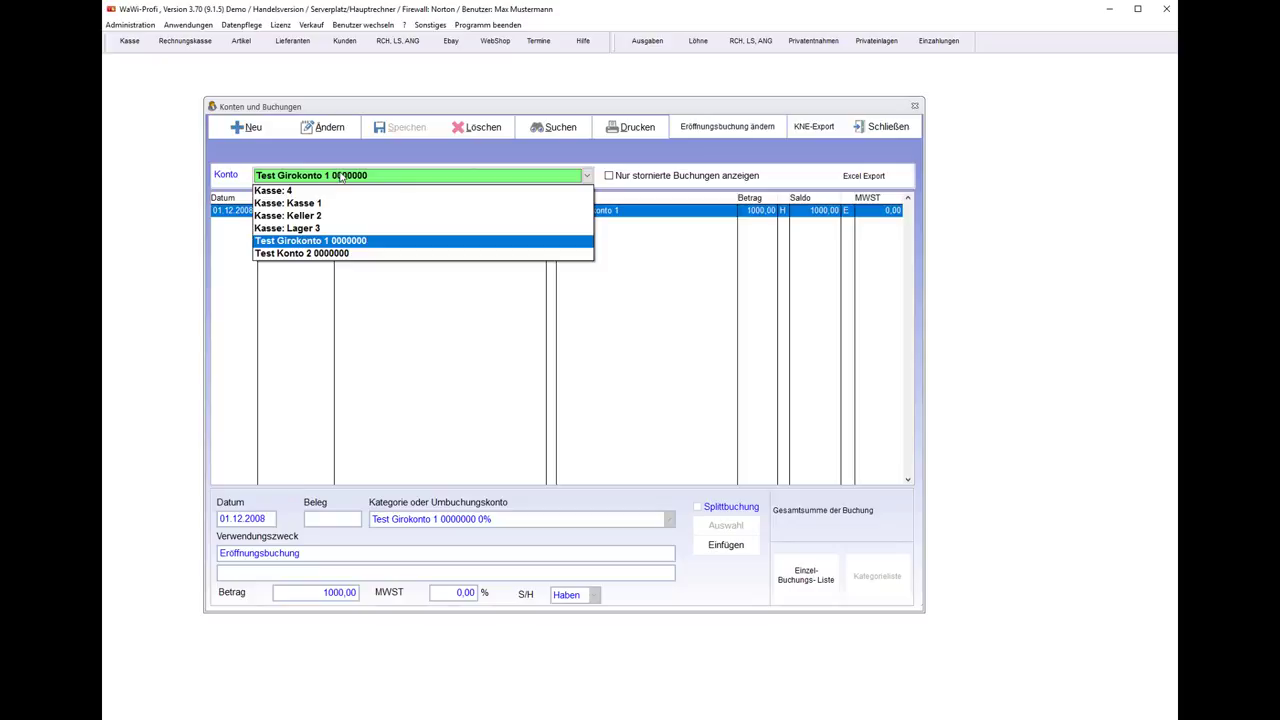
{"action": "left_click", "coordinate": [341, 177]}
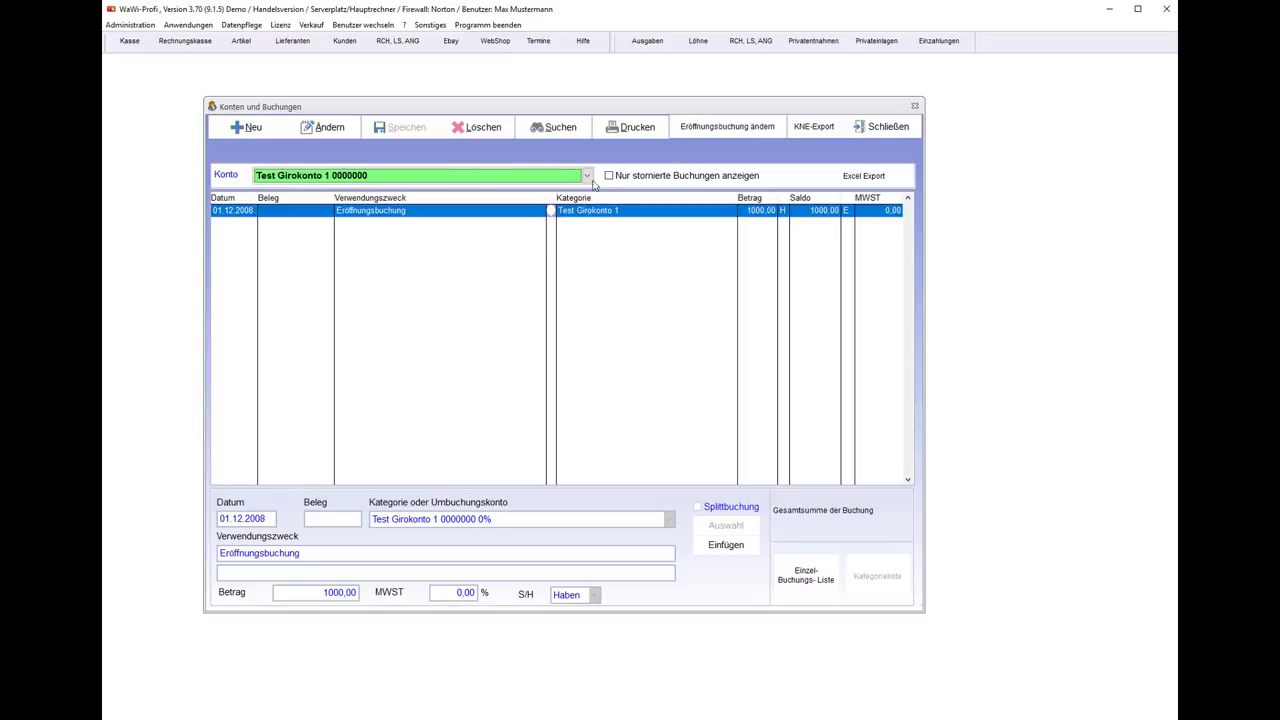
For the account Kasse: 4, set the opening booking's starting balance to 150,00 and its date to 31.12.2016.
{"action": "left_click", "coordinate": [396, 177]}
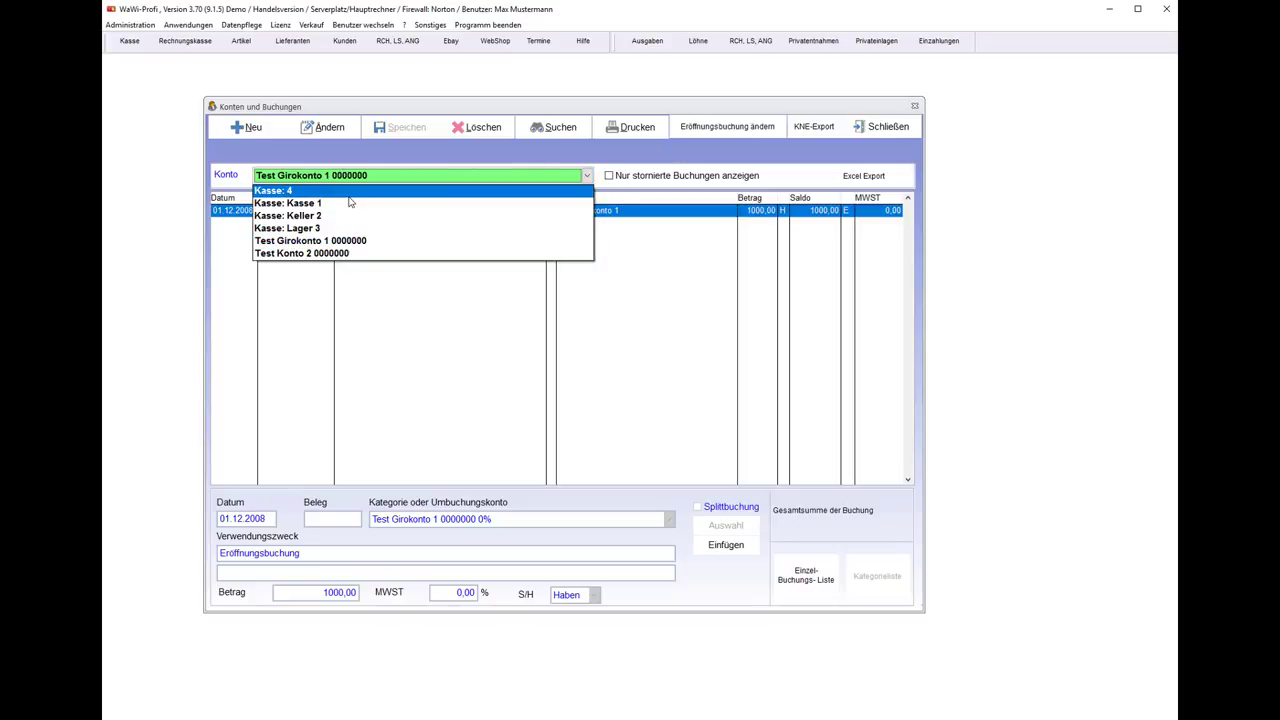
{"action": "left_click", "coordinate": [355, 191]}
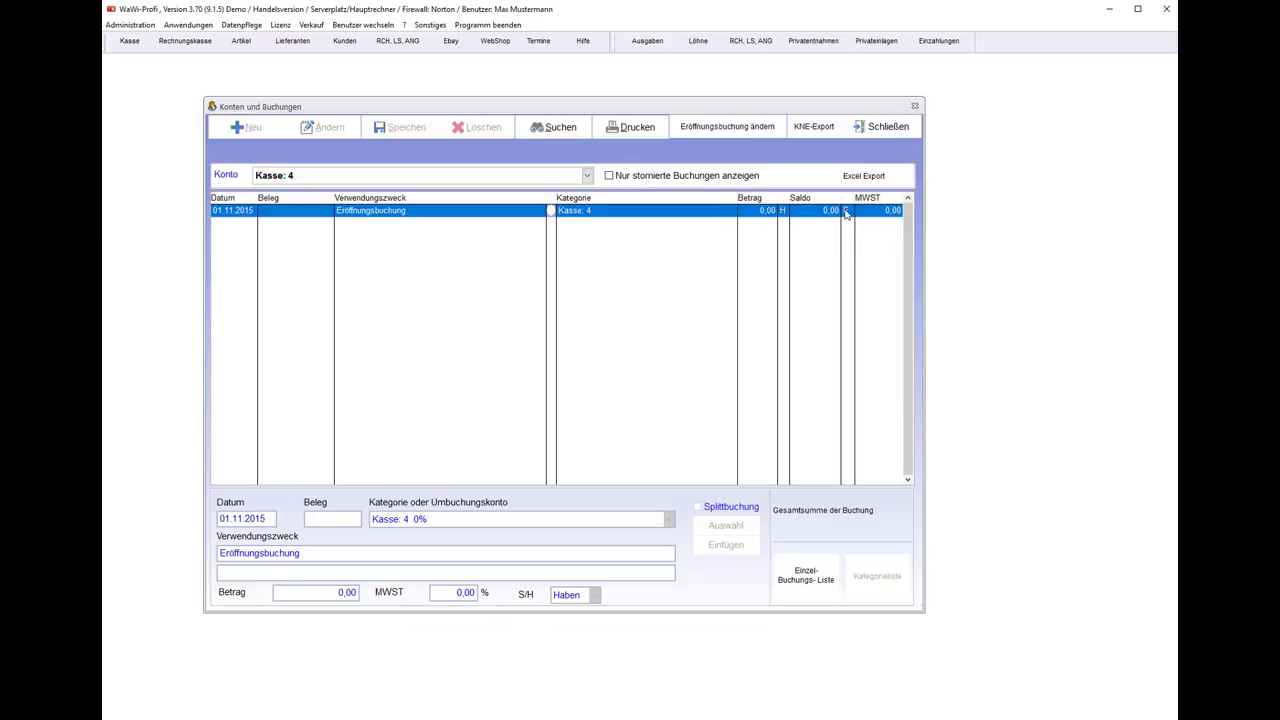
{"action": "left_click", "coordinate": [735, 131]}
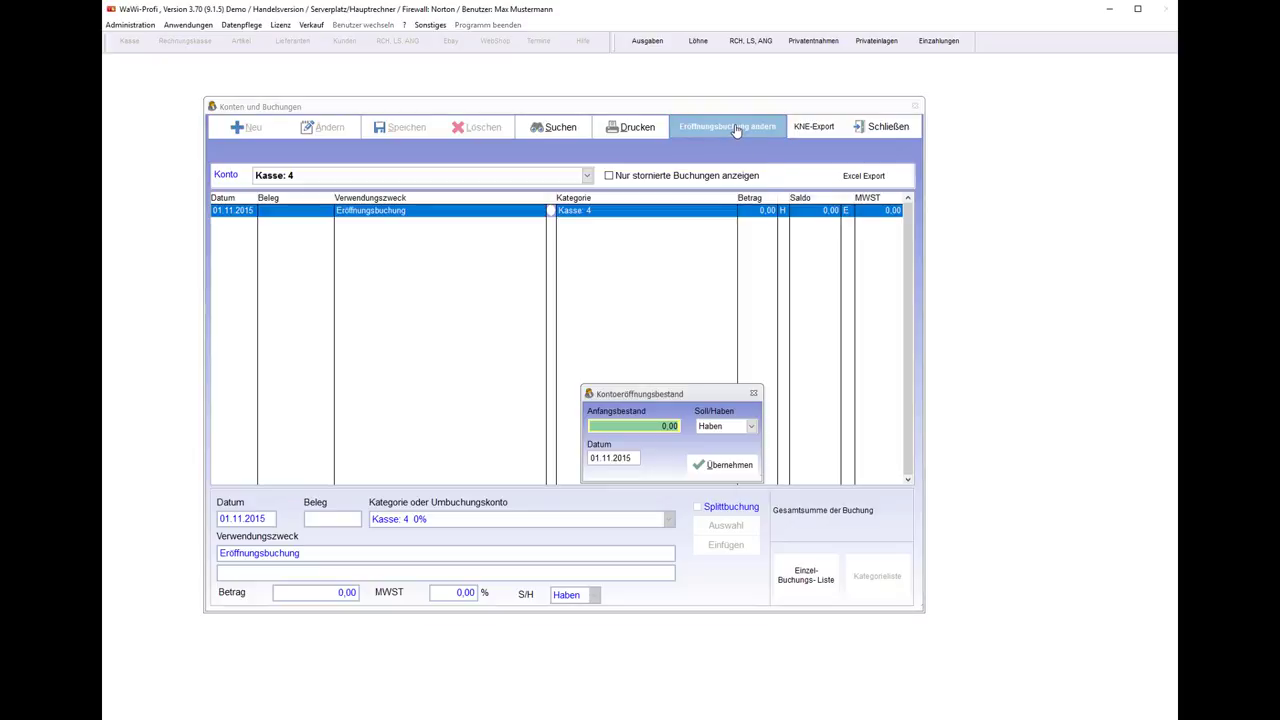
{"action": "type", "text": "150"}
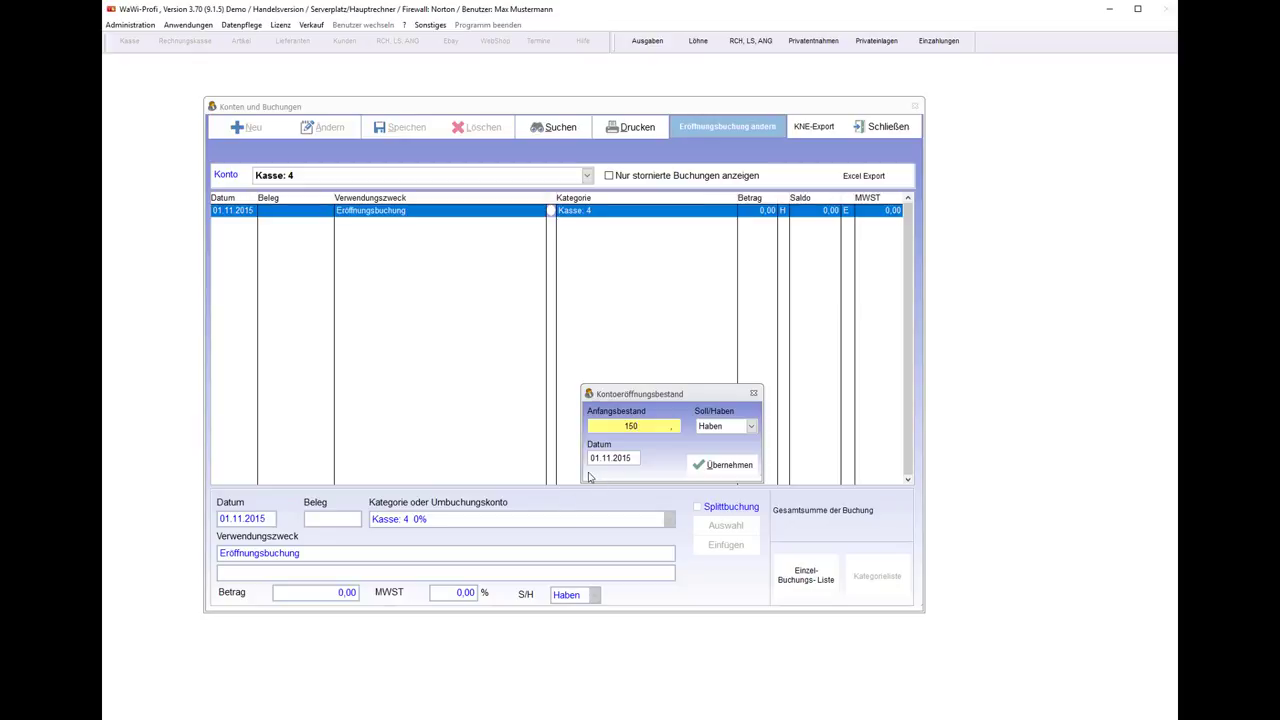
{"action": "left_click", "coordinate": [636, 462]}
{"action": "type", "text": "3"}
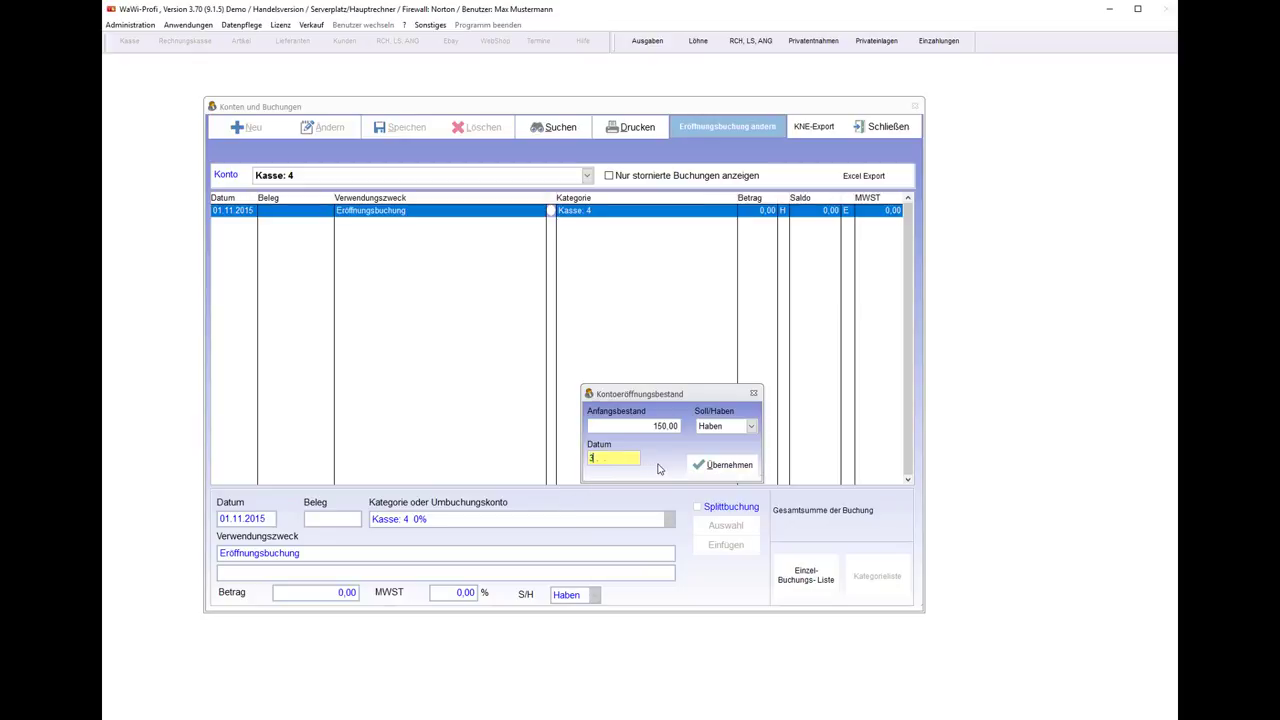
{"action": "type", "text": "1.12.2016"}
{"action": "key", "text": "Tab"}
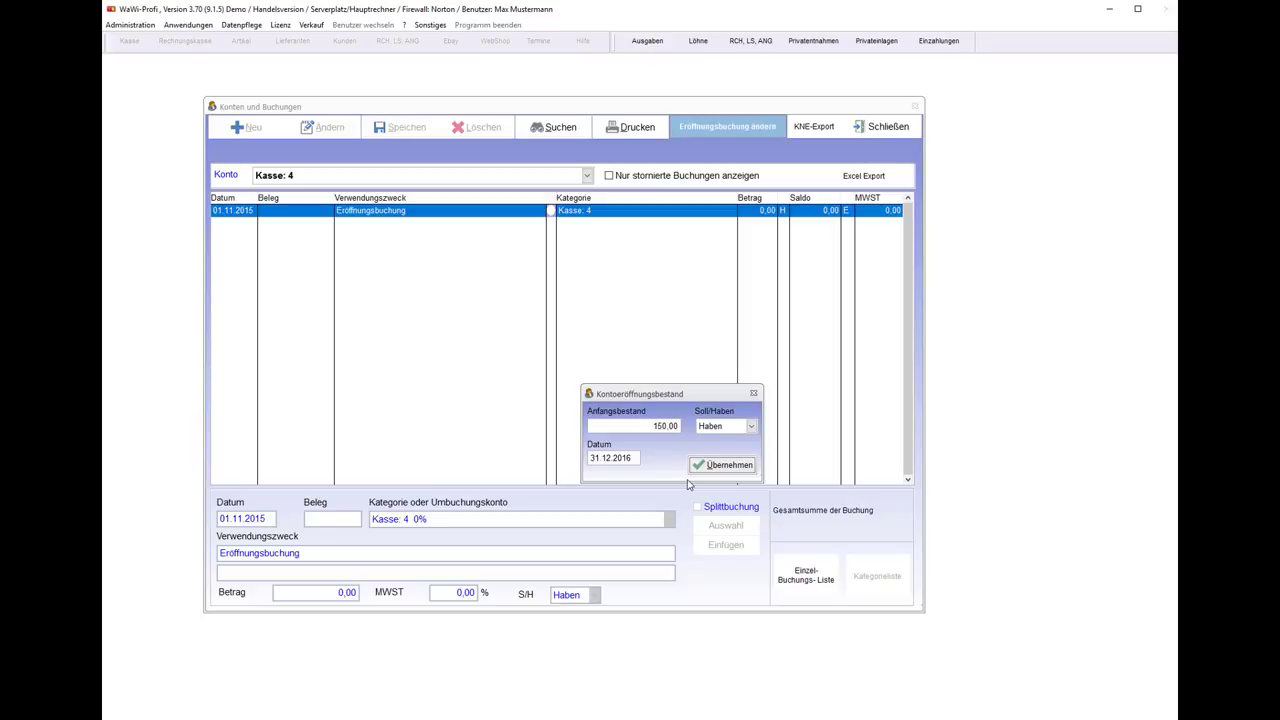
Try changing the opening balance's date to 01.01.2217.
{"action": "left_click", "coordinate": [636, 457]}
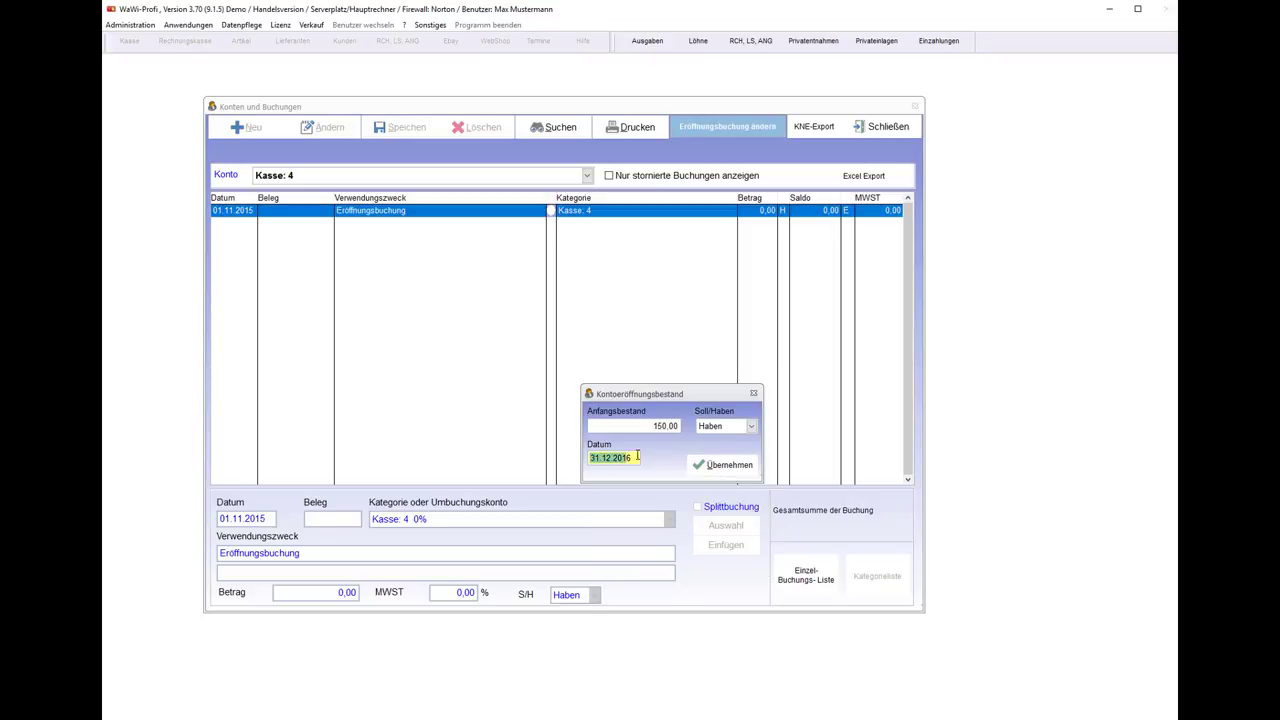
{"action": "key", "text": "Delete"}
{"action": "key", "text": "Delete"}
{"action": "key", "text": "Delete"}
{"action": "key", "text": "Delete"}
{"action": "key", "text": "ctrl+z"}
{"action": "type", "text": "01.01."}
{"action": "type", "text": "2020"}
{"action": "key", "text": "Left"}
{"action": "key", "text": "Left"}
{"action": "key", "text": "BackSpace"}
{"action": "type", "text": "1"}
{"action": "key", "text": "Tab"}
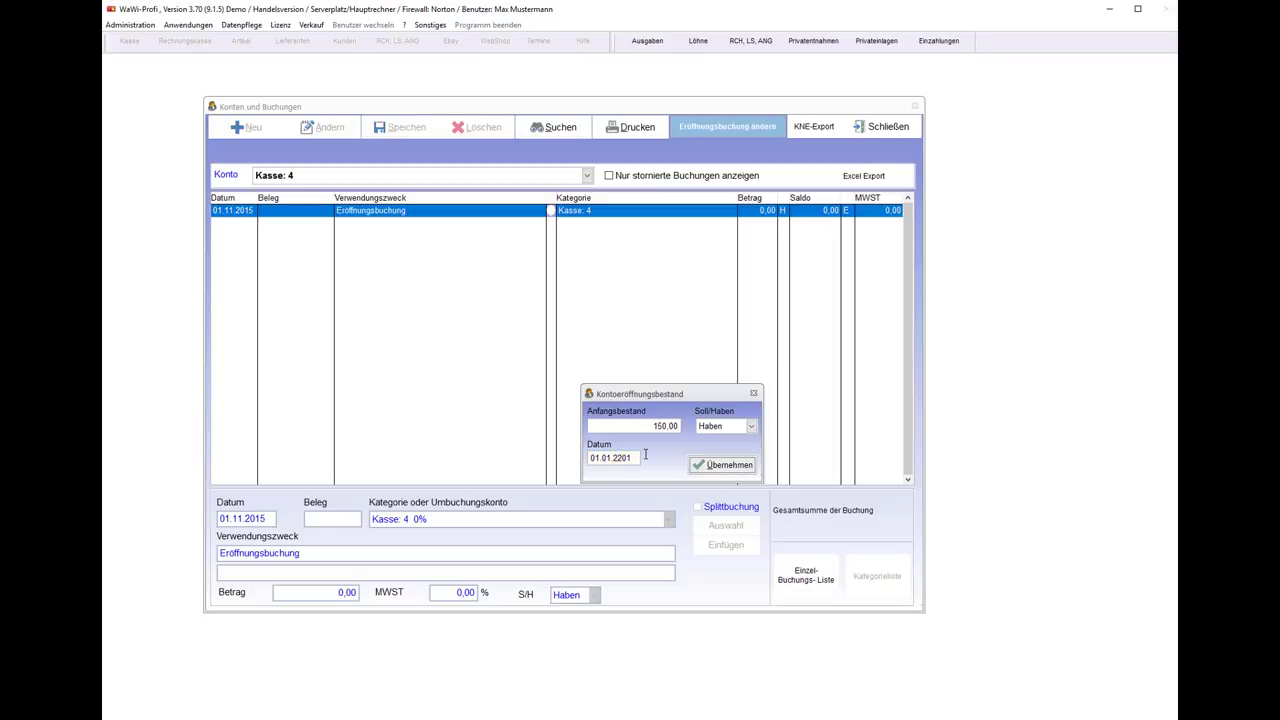
{"action": "right_click", "coordinate": [622, 457]}
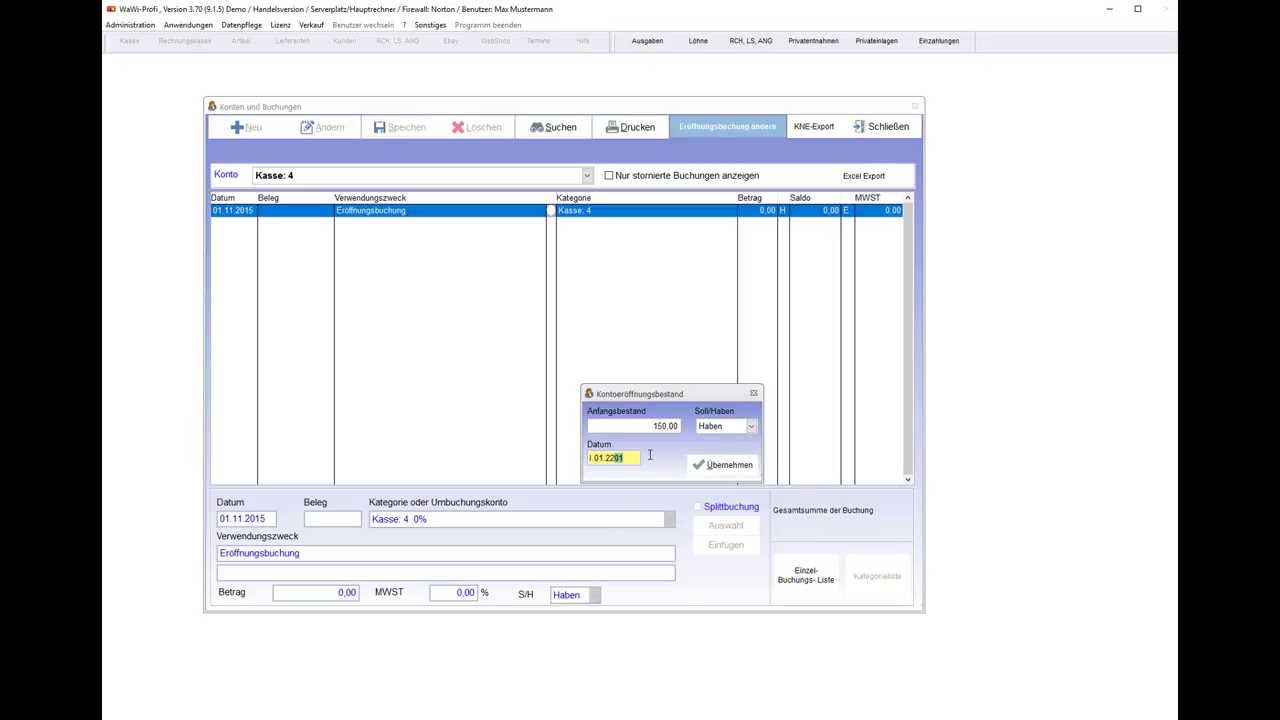
{"action": "left_click", "coordinate": [650, 459]}
{"action": "type", "text": "17"}
{"action": "key", "text": "Tab"}
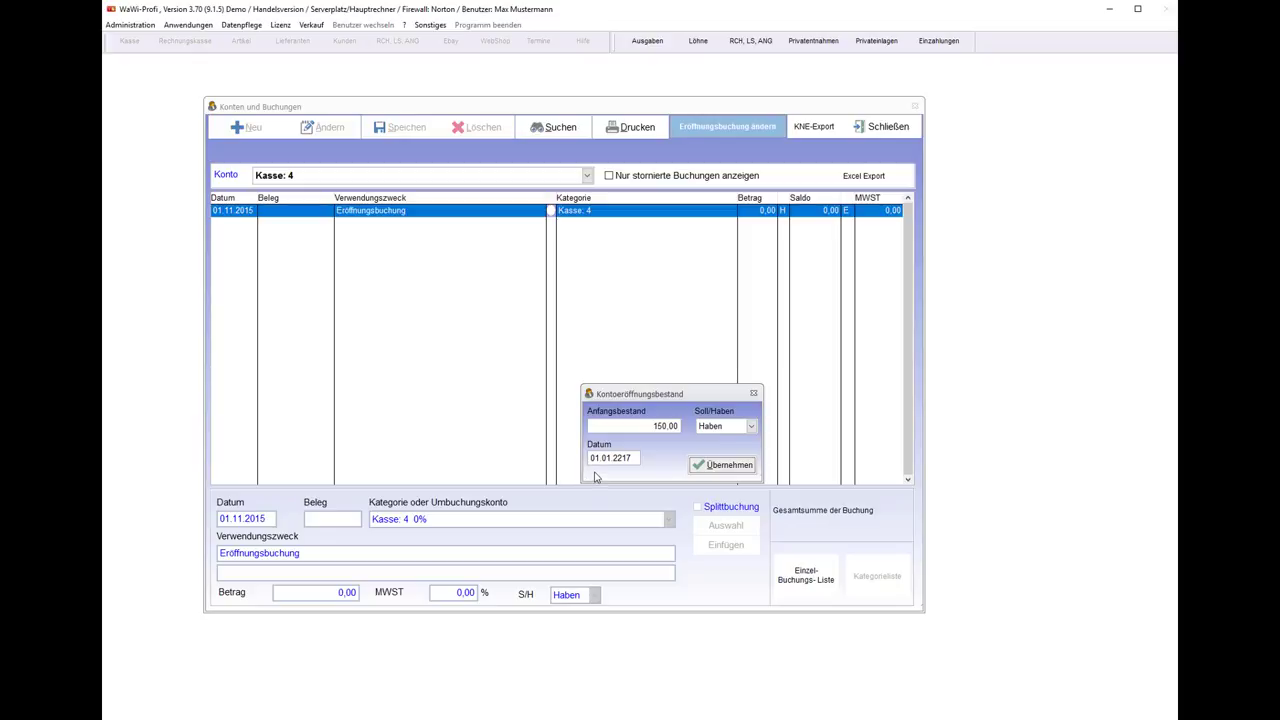
Enter 31.12.2016 as the opening balance's date again and apply the opening booking for Kasse: 4.
{"action": "left_click", "coordinate": [632, 458]}
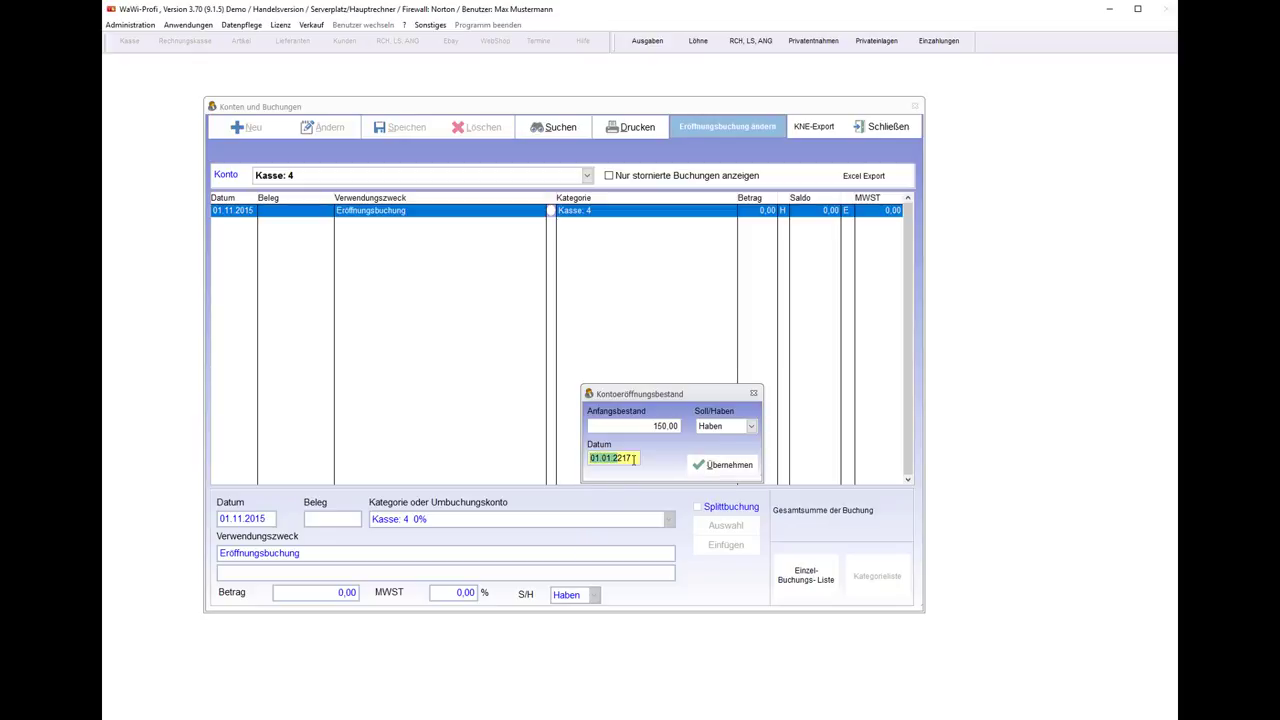
{"action": "key", "text": "Home"}
{"action": "type", "text": "3112202216"}
{"action": "key", "text": "Tab"}
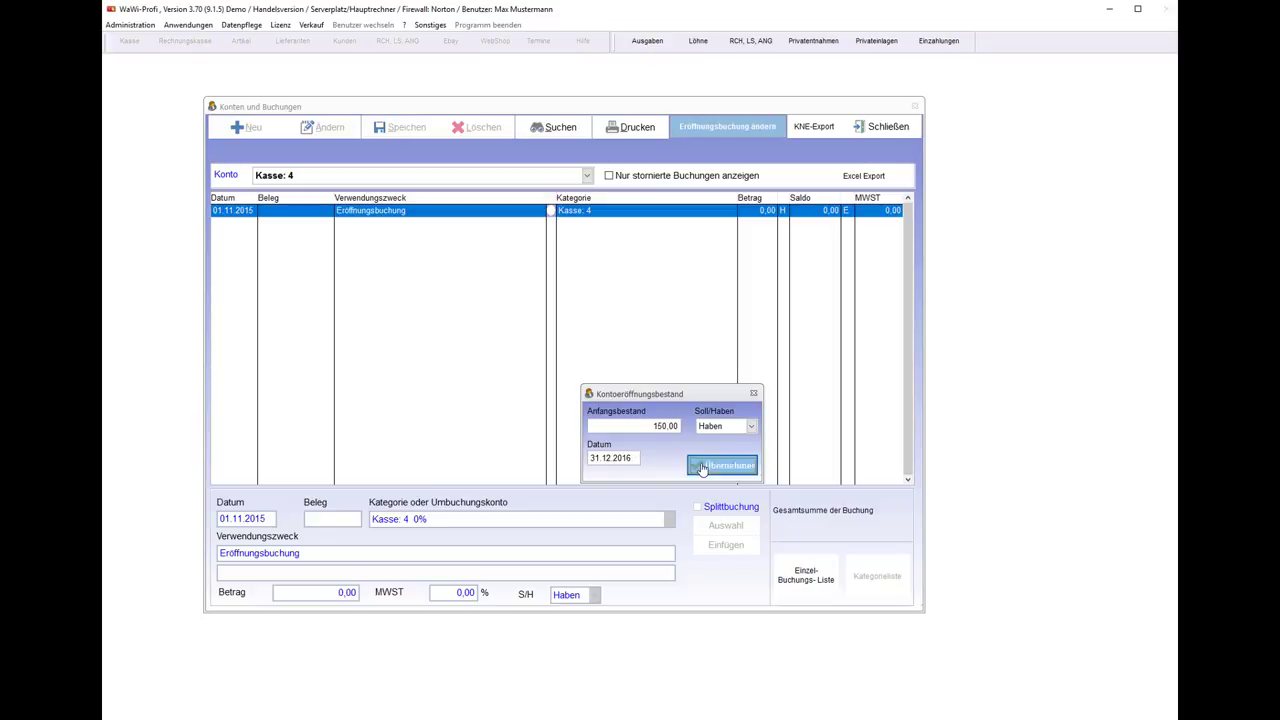
{"action": "left_click", "coordinate": [702, 465]}
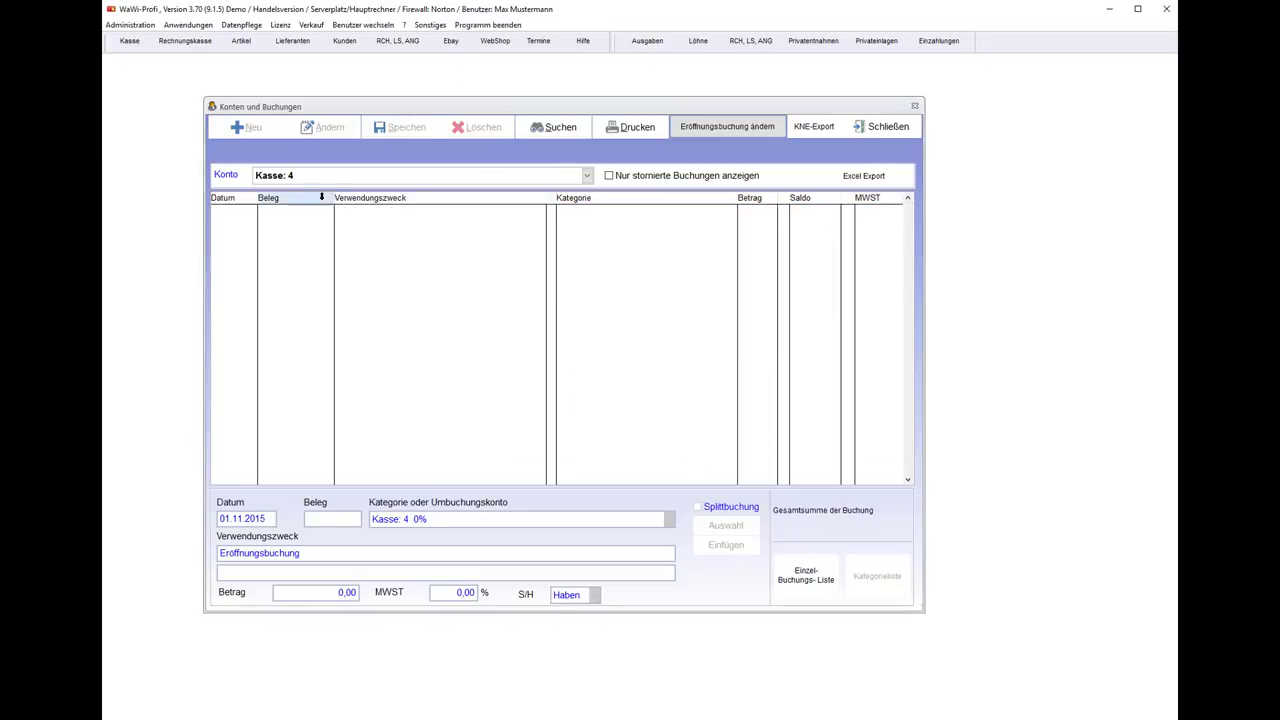
Switch to Kasse: Kasse 1 and back to Kasse: 4 to check the changed opening booking, and close the bookings window.
{"action": "left_click", "coordinate": [300, 176]}
{"action": "left_click", "coordinate": [308, 203]}
{"action": "left_click", "coordinate": [318, 175]}
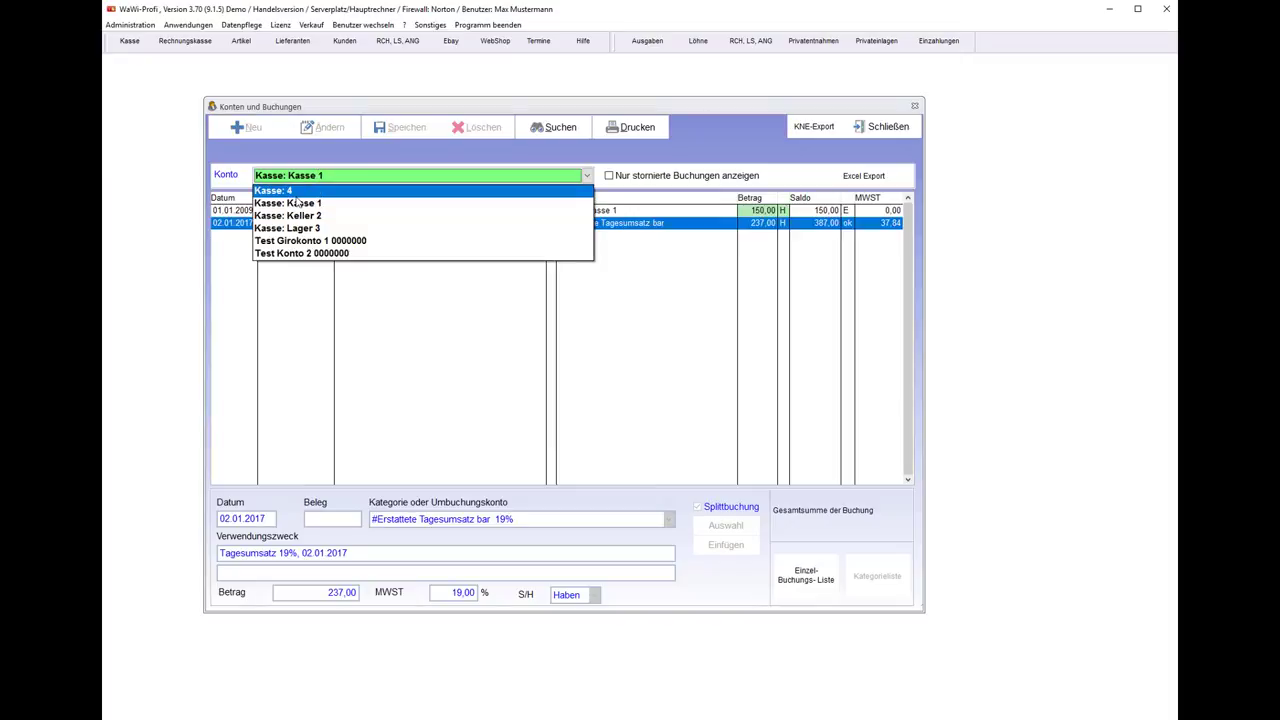
{"action": "left_click", "coordinate": [298, 190]}
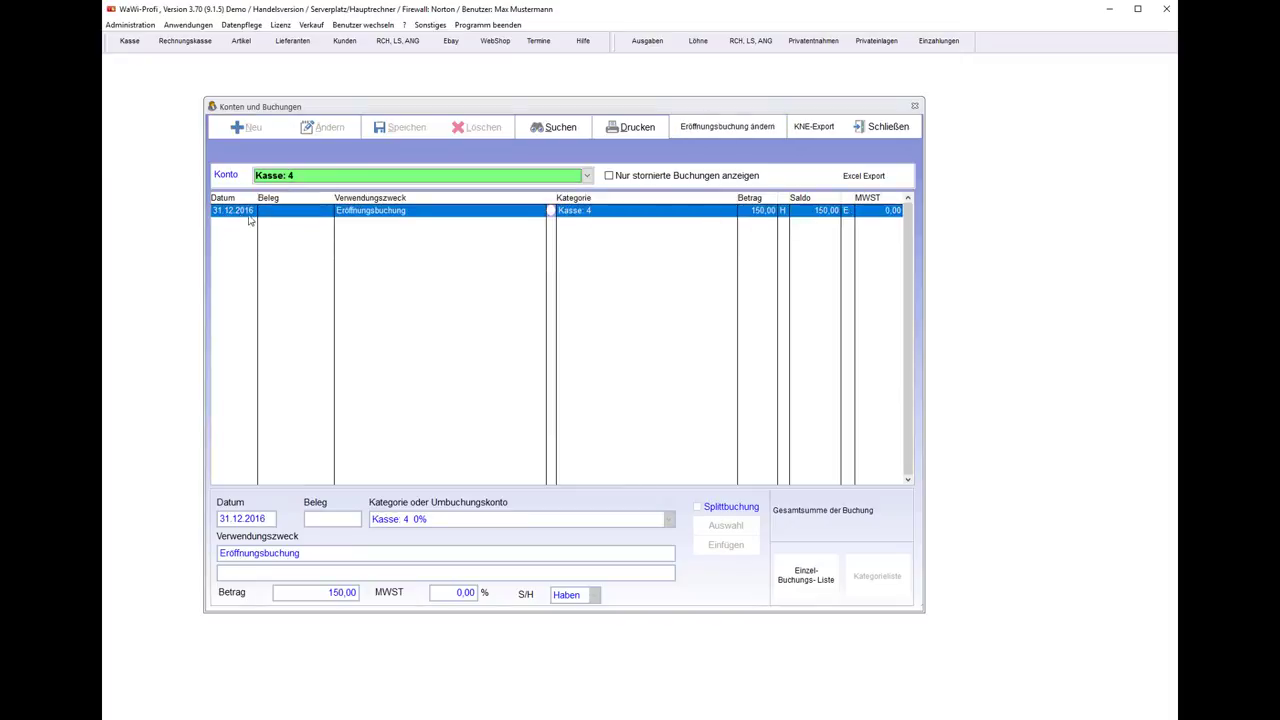
{"action": "left_click", "coordinate": [880, 128]}
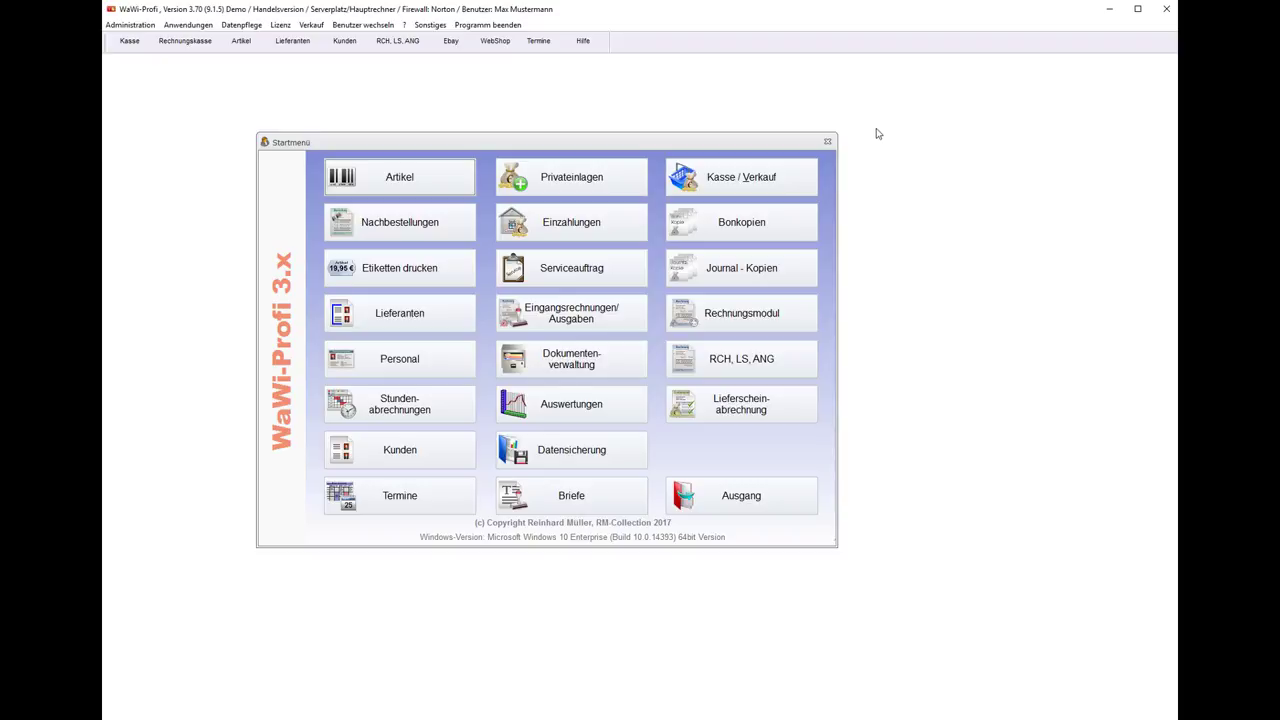
Start the cash register with the sales day 04.01.2017 and open the interim report (Zwischenbericht / X-Bon).
{"action": "left_click", "coordinate": [776, 168]}
{"action": "key", "text": "Return"}
{"action": "key", "text": "Return"}
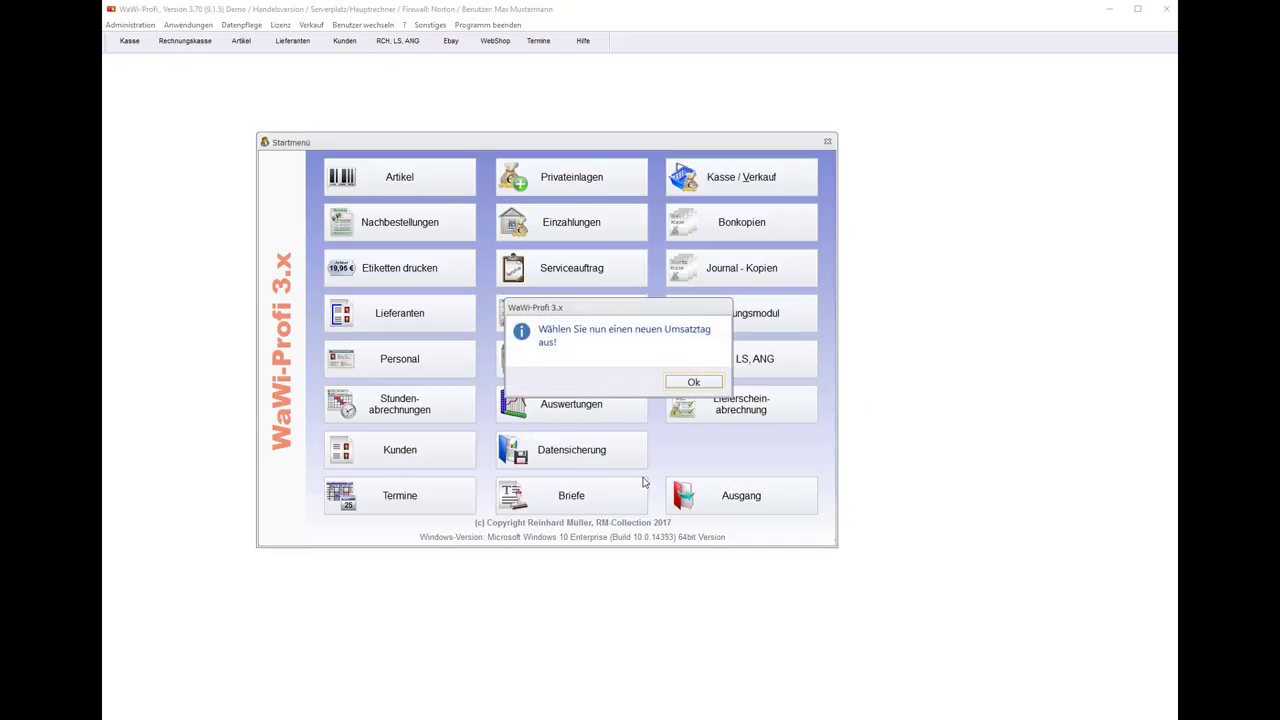
{"action": "left_click", "coordinate": [694, 381]}
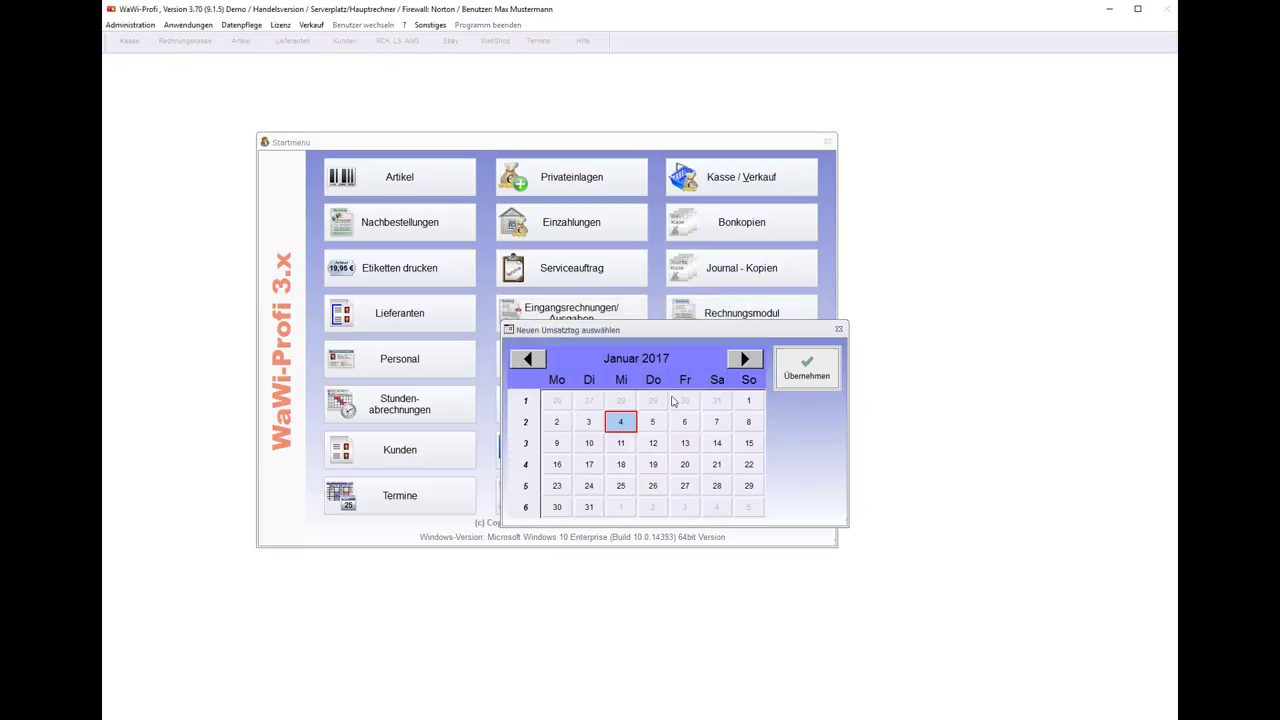
{"action": "left_click", "coordinate": [780, 396]}
{"action": "left_click", "coordinate": [648, 410]}
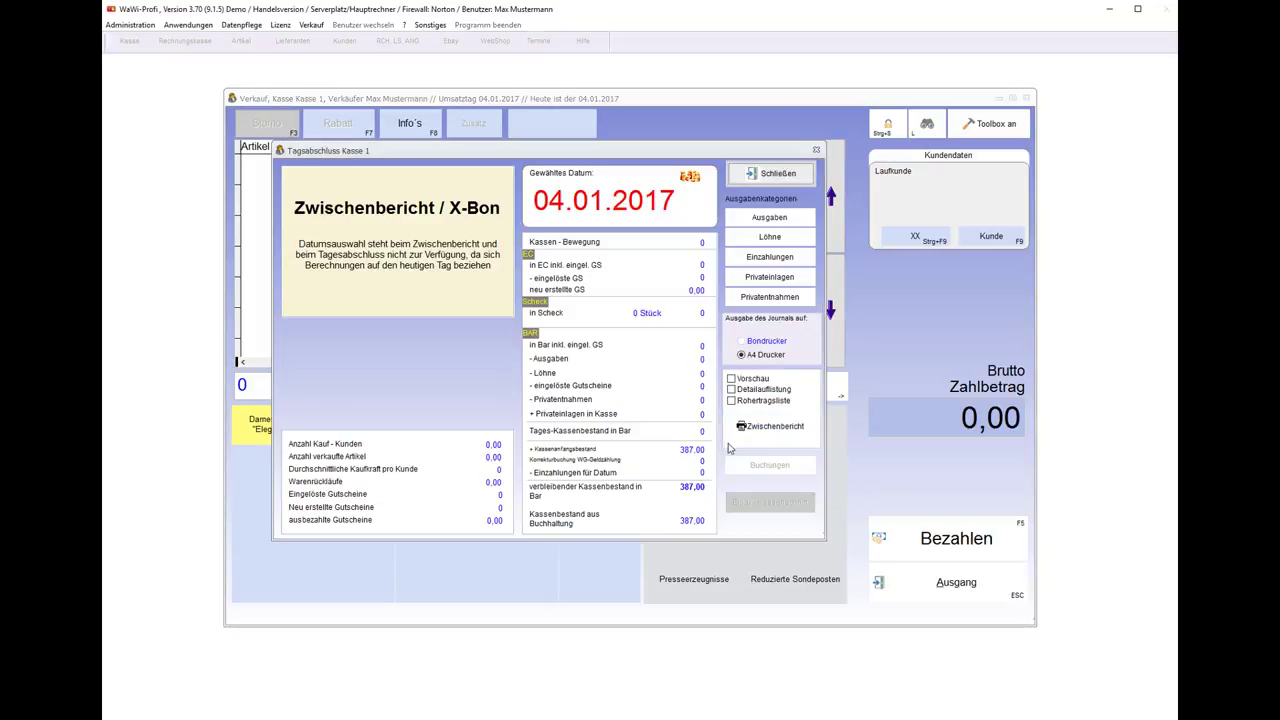
Create a new private deposit record into Kasse: Kasse 1 with Test Girokonto 1 as the source account.
{"action": "left_click", "coordinate": [779, 285]}
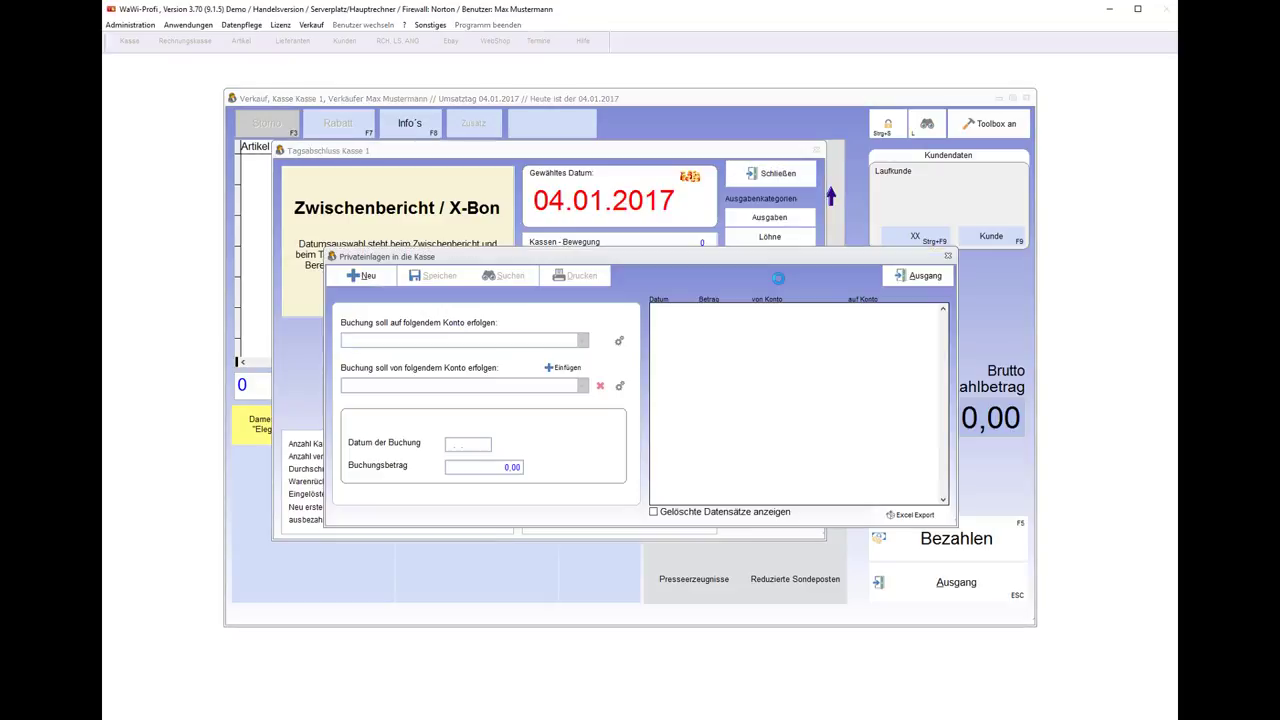
{"action": "left_click", "coordinate": [363, 277]}
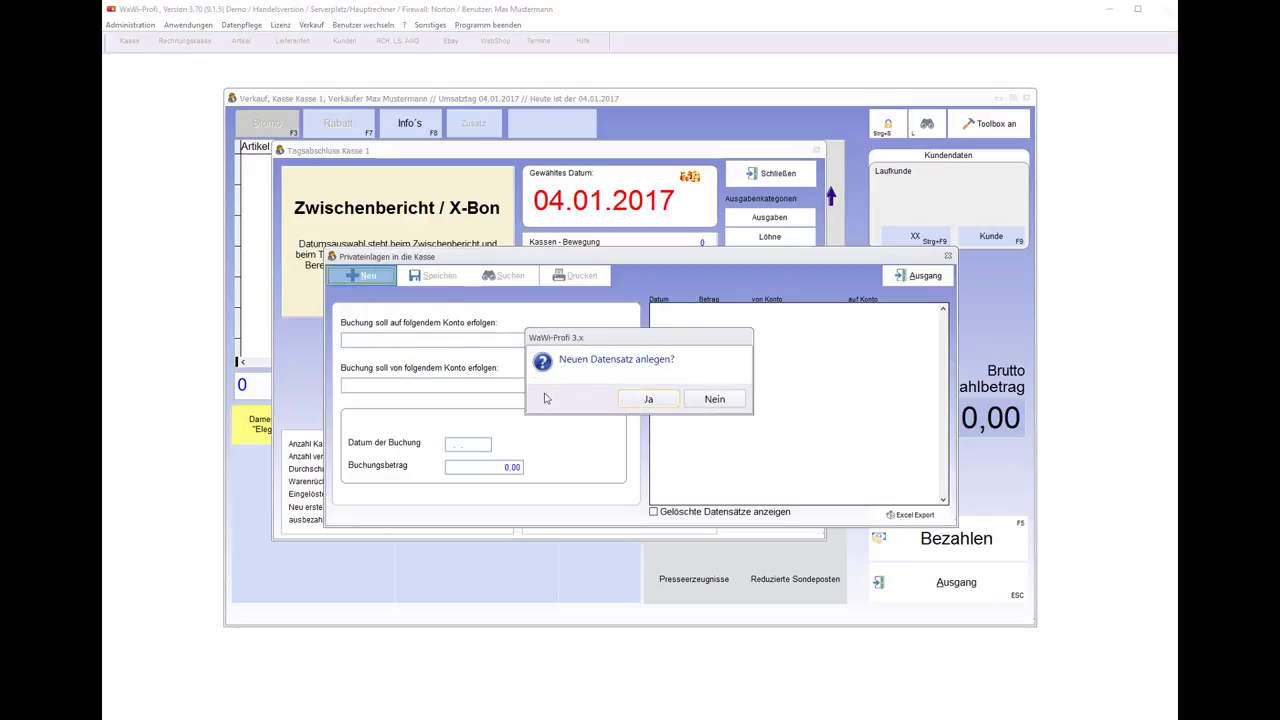
{"action": "left_click", "coordinate": [646, 400]}
{"action": "left_click", "coordinate": [432, 345]}
{"action": "left_click", "coordinate": [408, 355]}
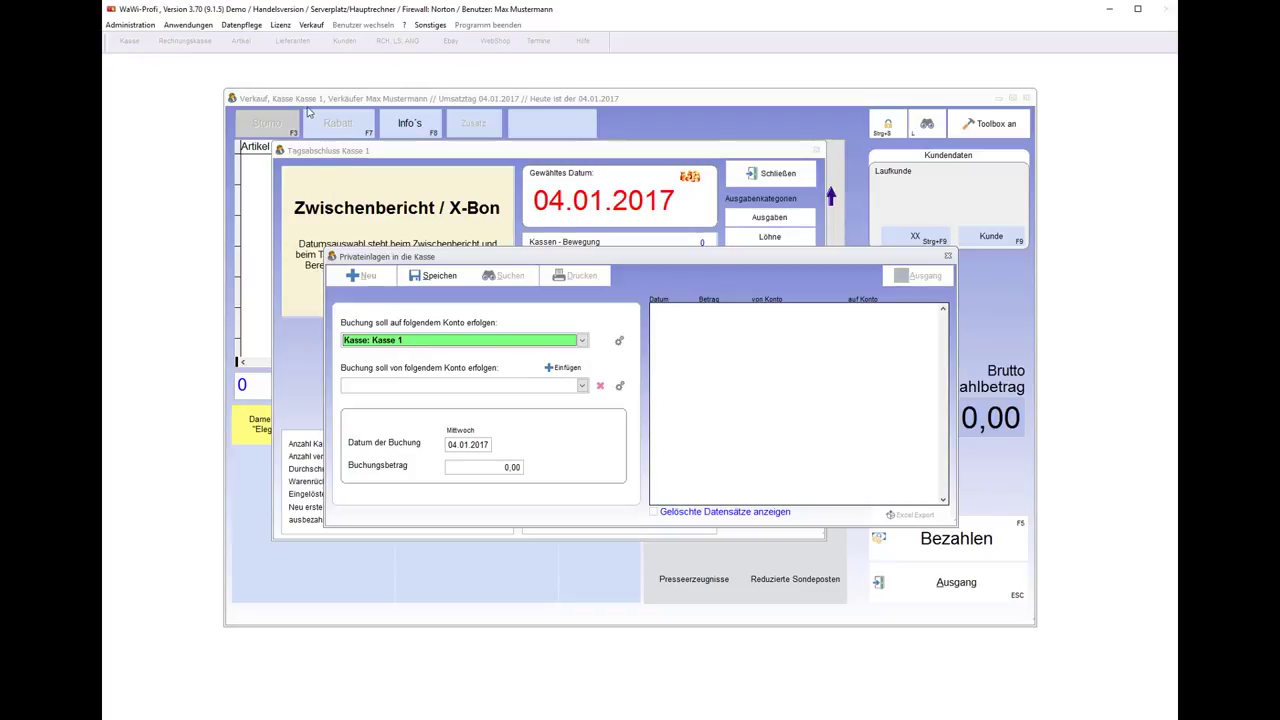
{"action": "left_click", "coordinate": [420, 385]}
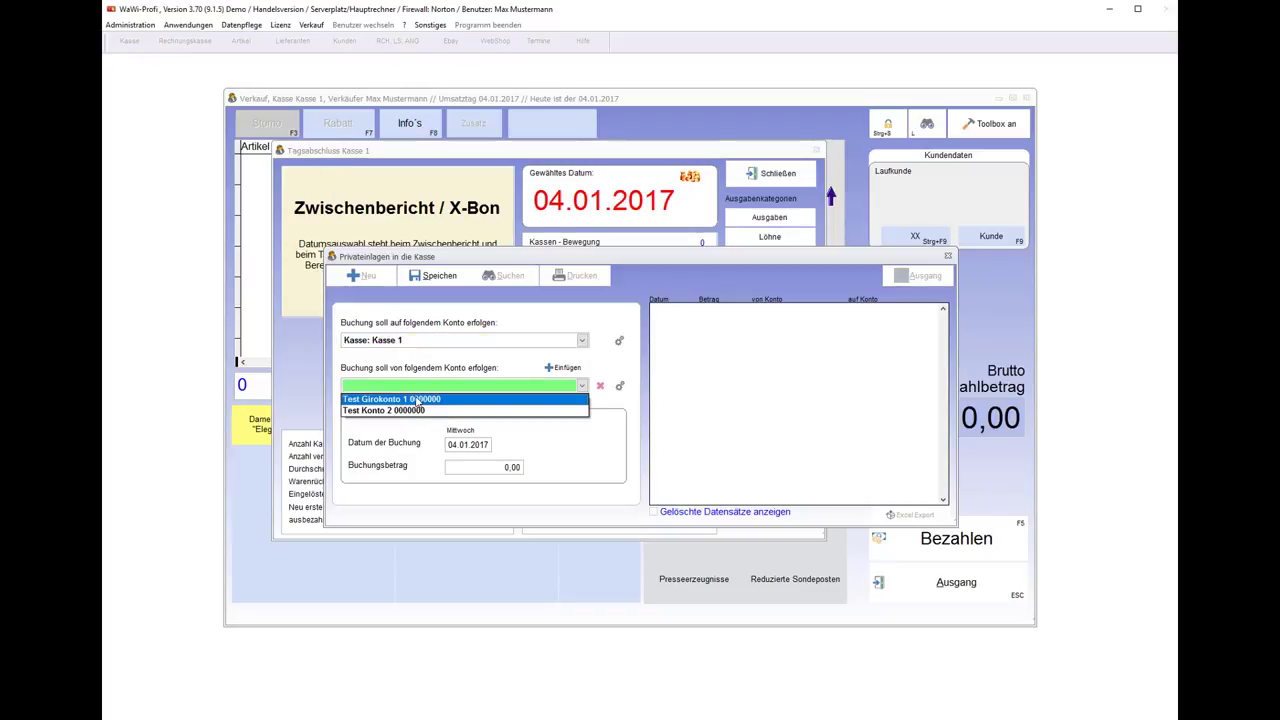
{"action": "left_click", "coordinate": [425, 394]}
Set the private deposit's booking amount to 155,00, save the record and return to the interim report.
{"action": "left_click", "coordinate": [458, 465]}
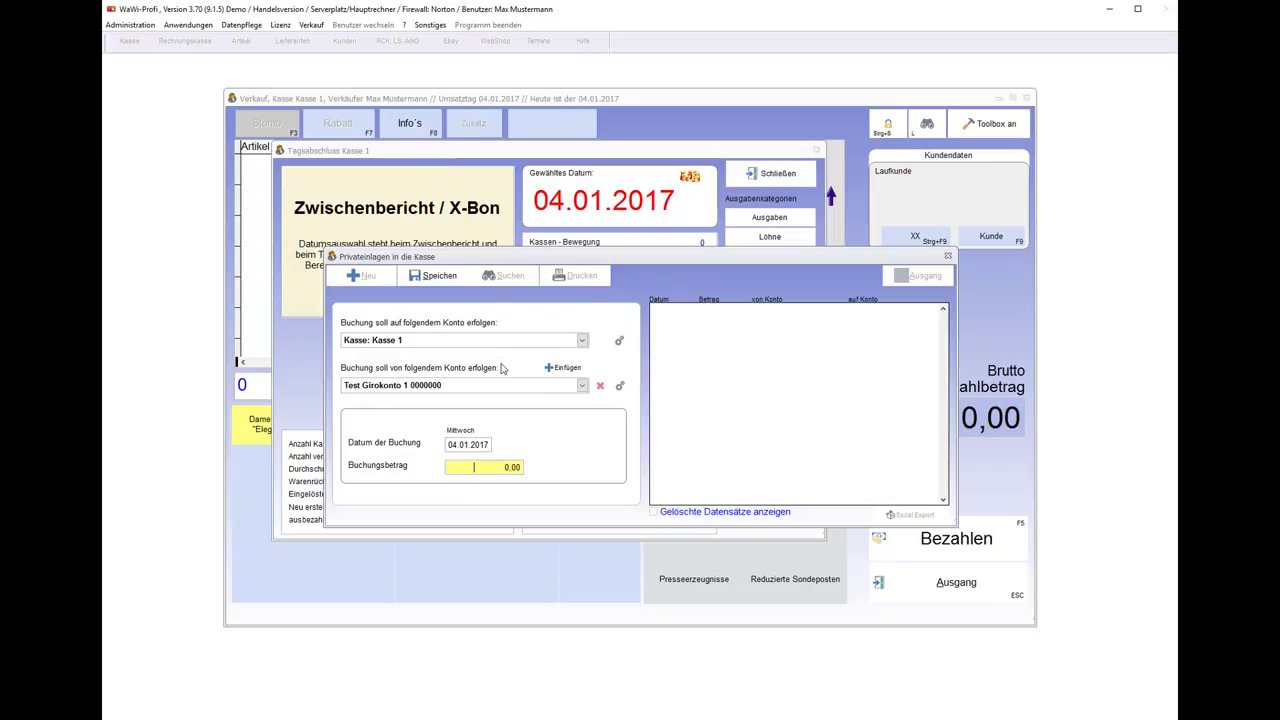
{"action": "type", "text": "100"}
{"action": "key", "text": "BackSpace"}
{"action": "key", "text": "BackSpace"}
{"action": "key", "text": "BackSpace"}
{"action": "type", "text": "155"}
{"action": "key", "text": "Tab"}
{"action": "left_click", "coordinate": [437, 276]}
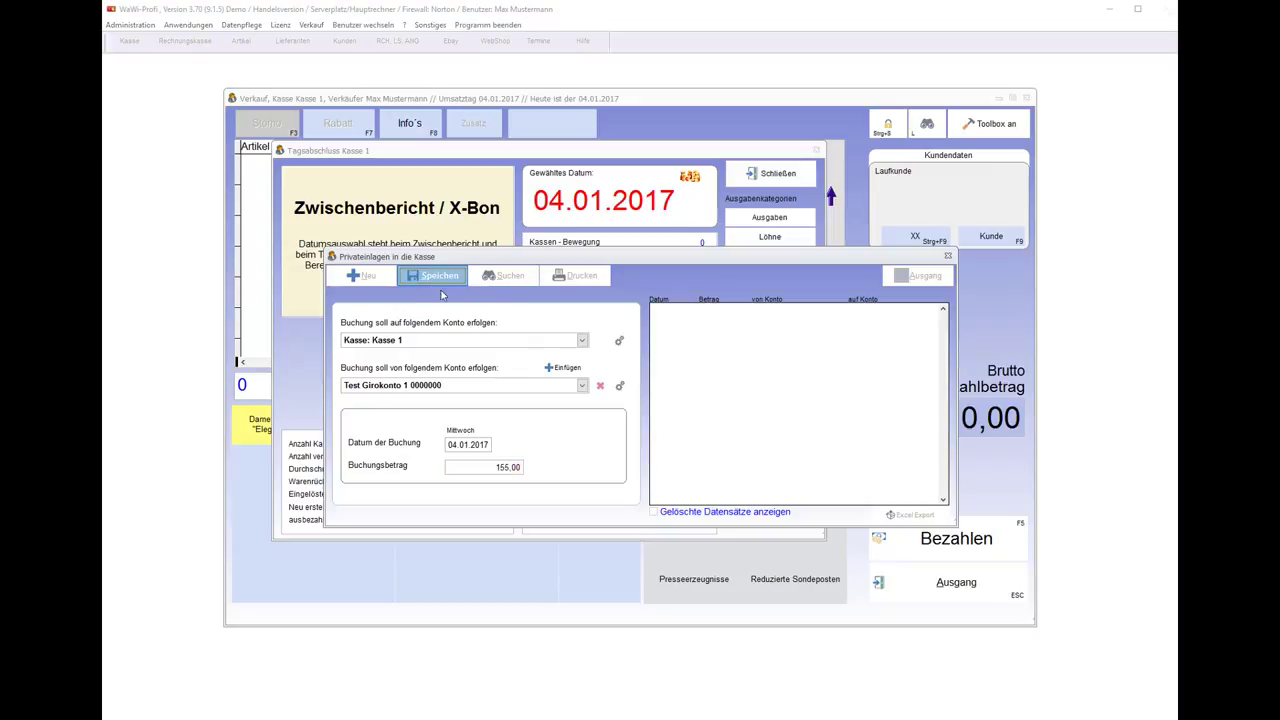
{"action": "left_click", "coordinate": [650, 398]}
{"action": "left_click", "coordinate": [912, 277]}
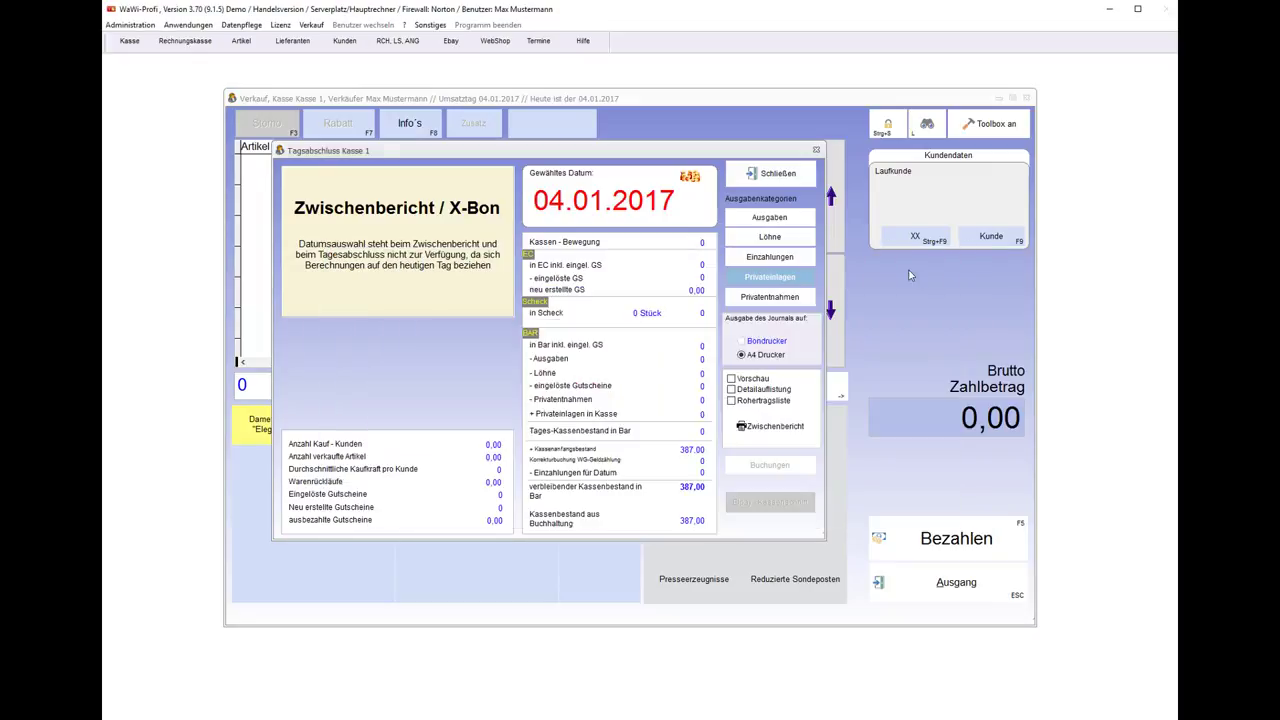